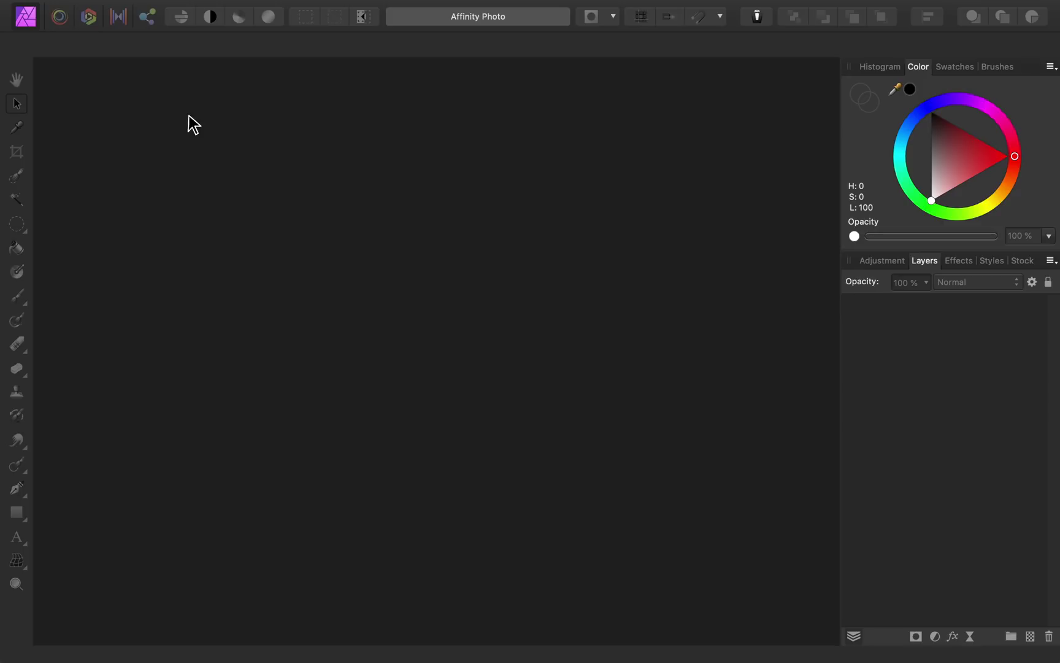
Start a new document and expand the New Document dialog to full screen
{"action": "mouse_move", "coordinate": [183, 5]}
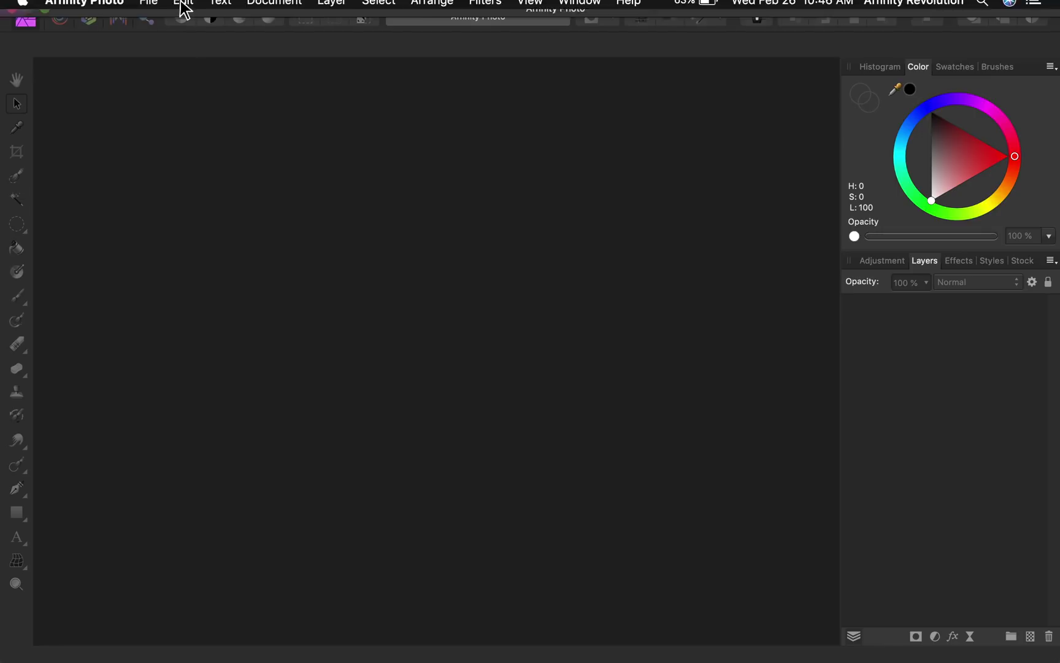
{"action": "left_click", "coordinate": [161, 11]}
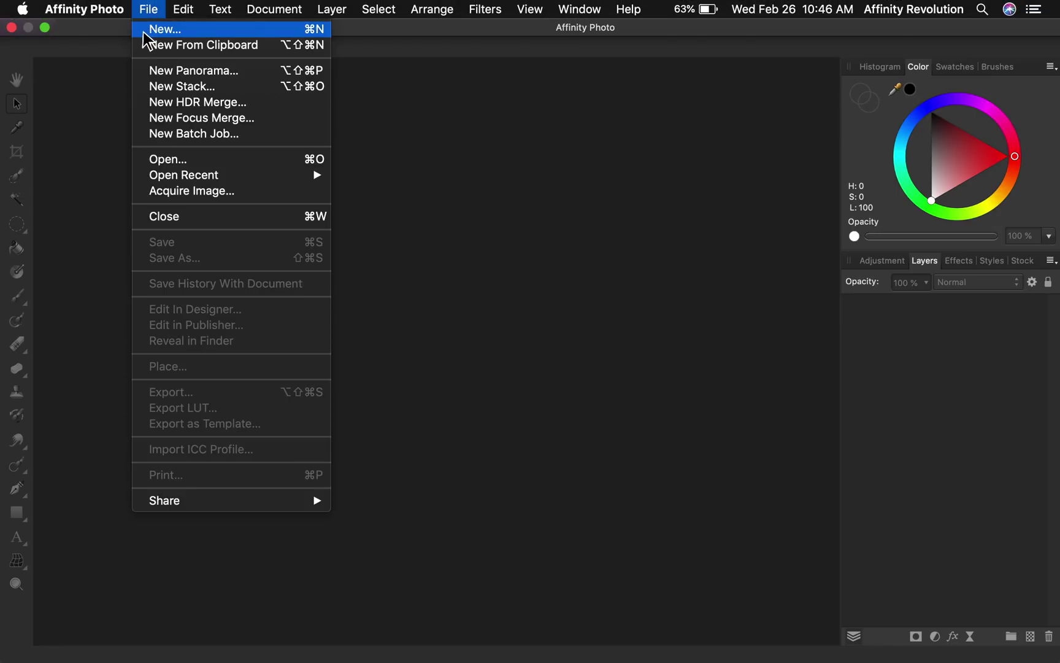
{"action": "left_click", "coordinate": [96, 97]}
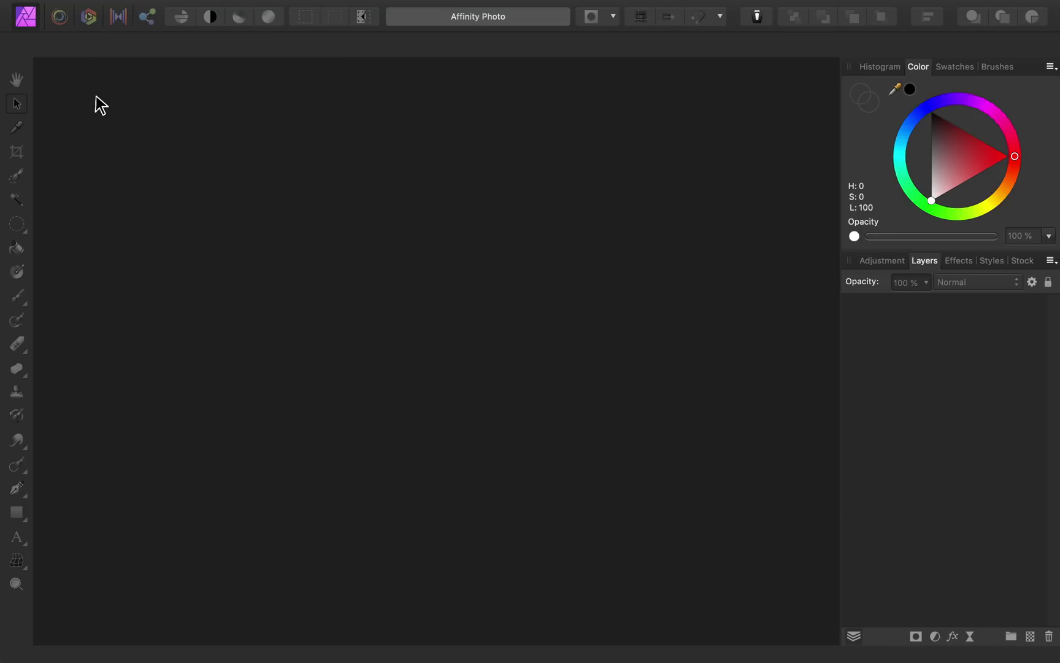
{"action": "key", "text": "super+n"}
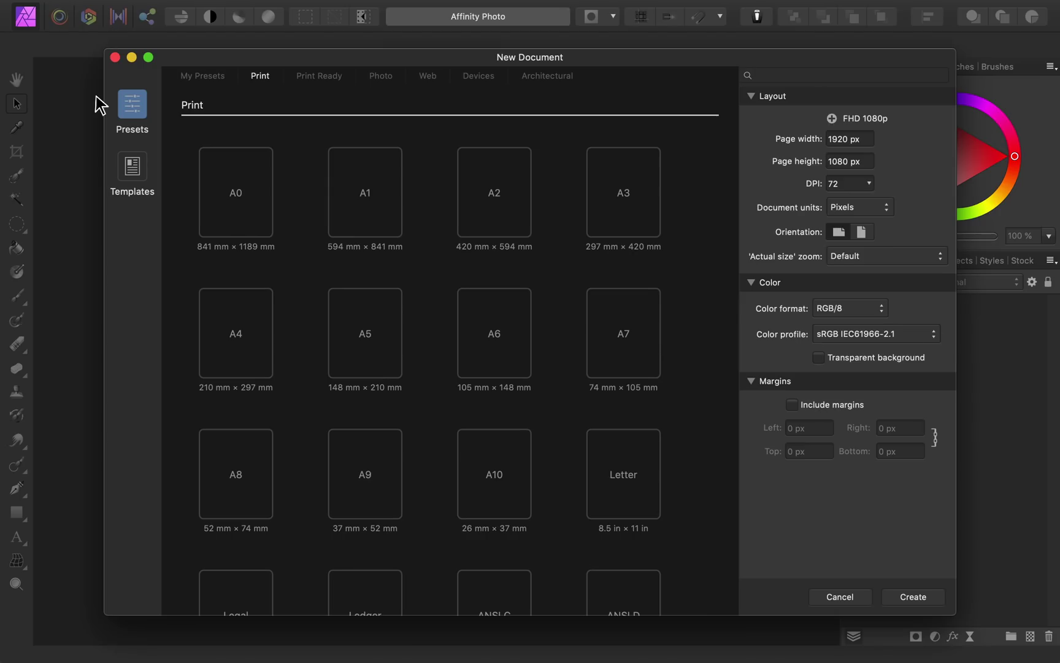
{"action": "left_click", "coordinate": [148, 57]}
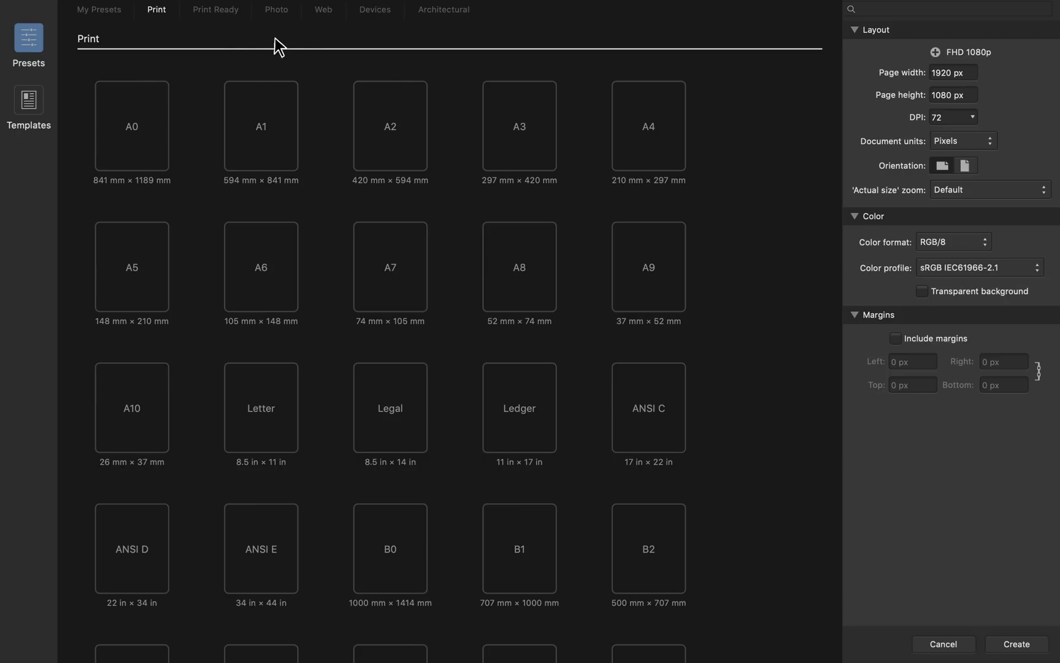
Browse the Architectural, Devices, Web, Photo, Print Ready, Print and My Presets categories, ending on Devices
{"action": "left_click", "coordinate": [428, 13]}
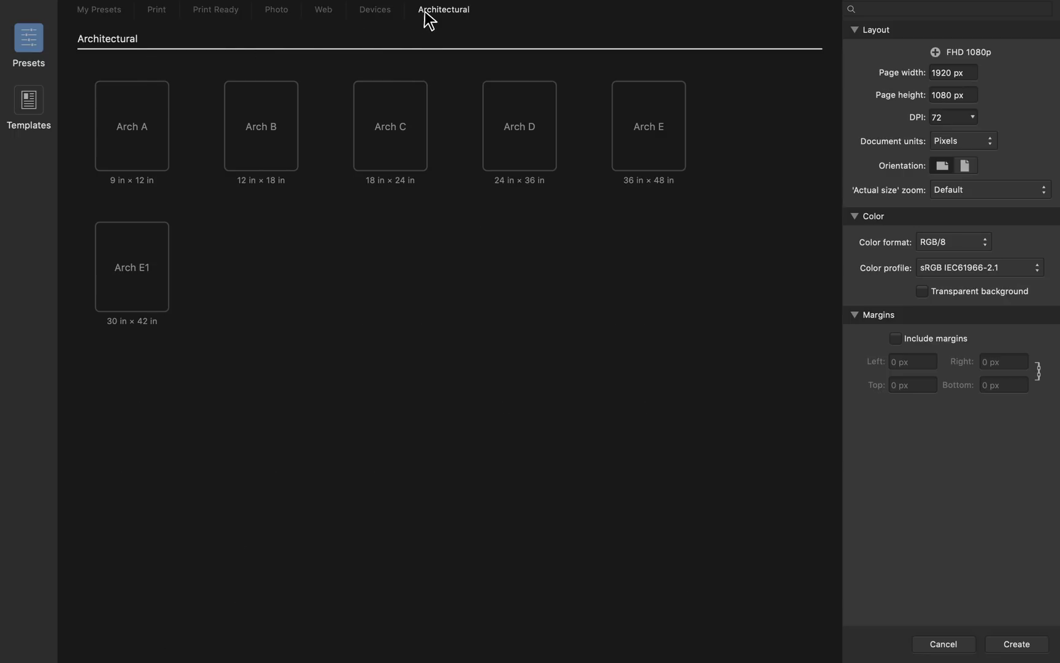
{"action": "left_click", "coordinate": [377, 12]}
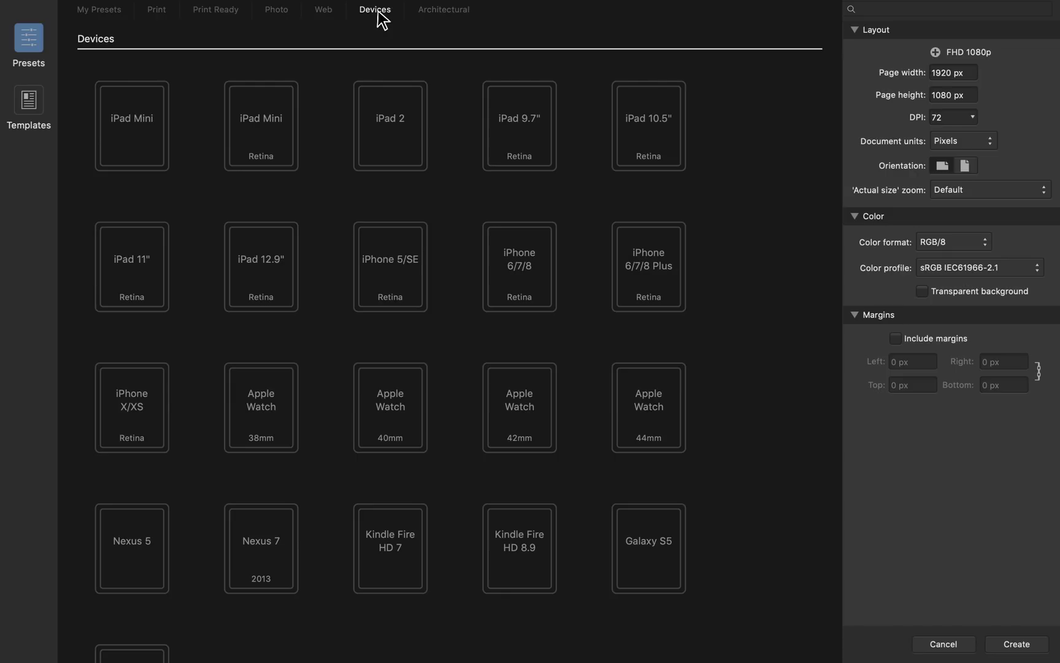
{"action": "left_click", "coordinate": [325, 12]}
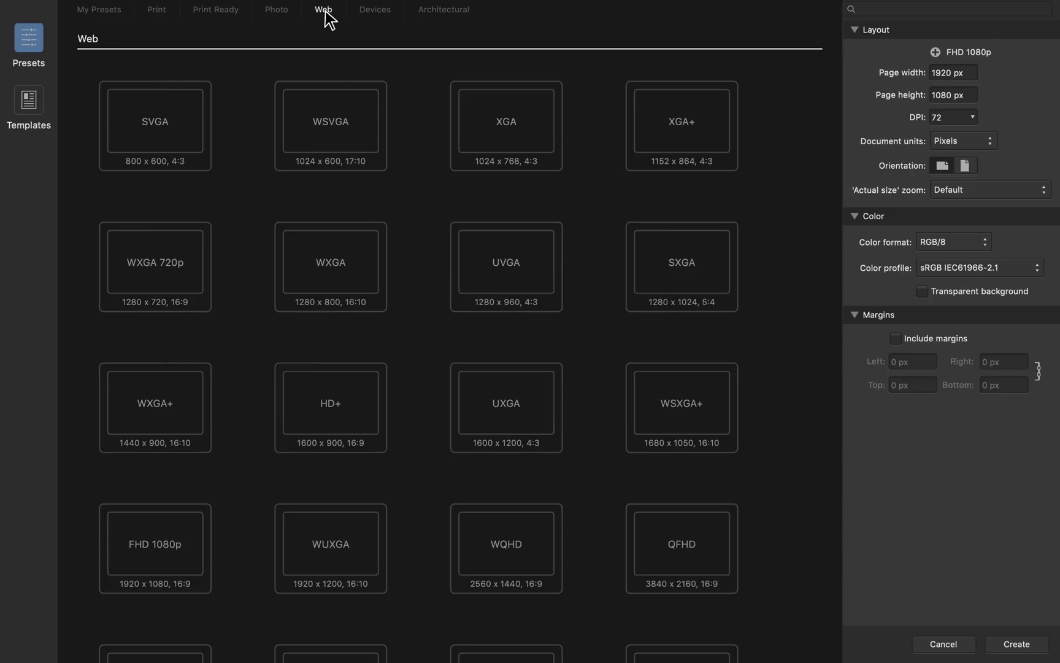
{"action": "left_click", "coordinate": [278, 13]}
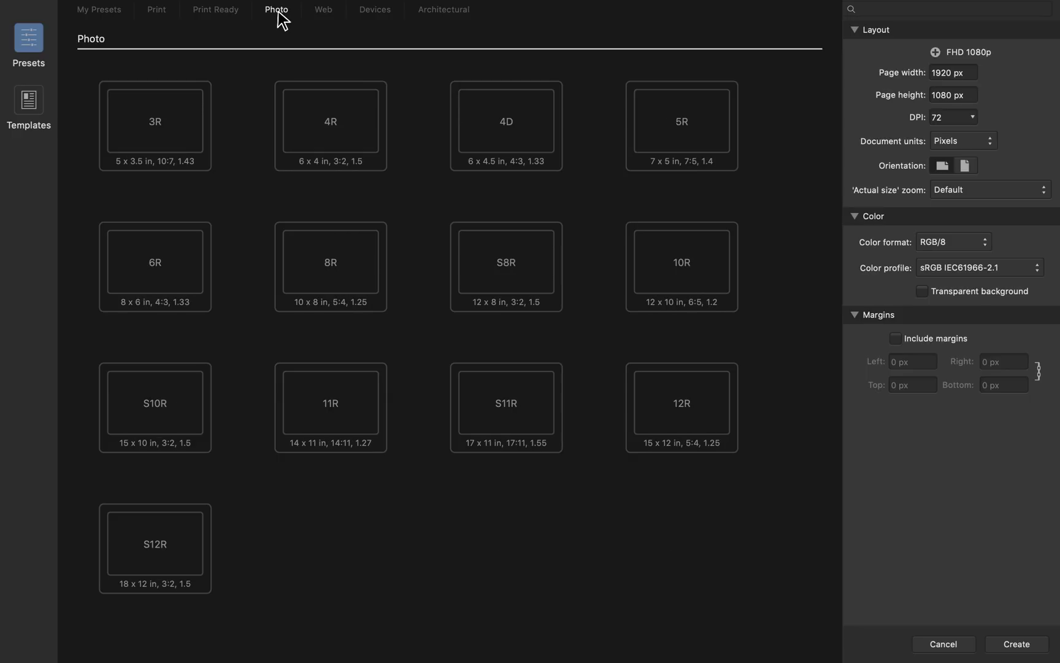
{"action": "left_click", "coordinate": [224, 12]}
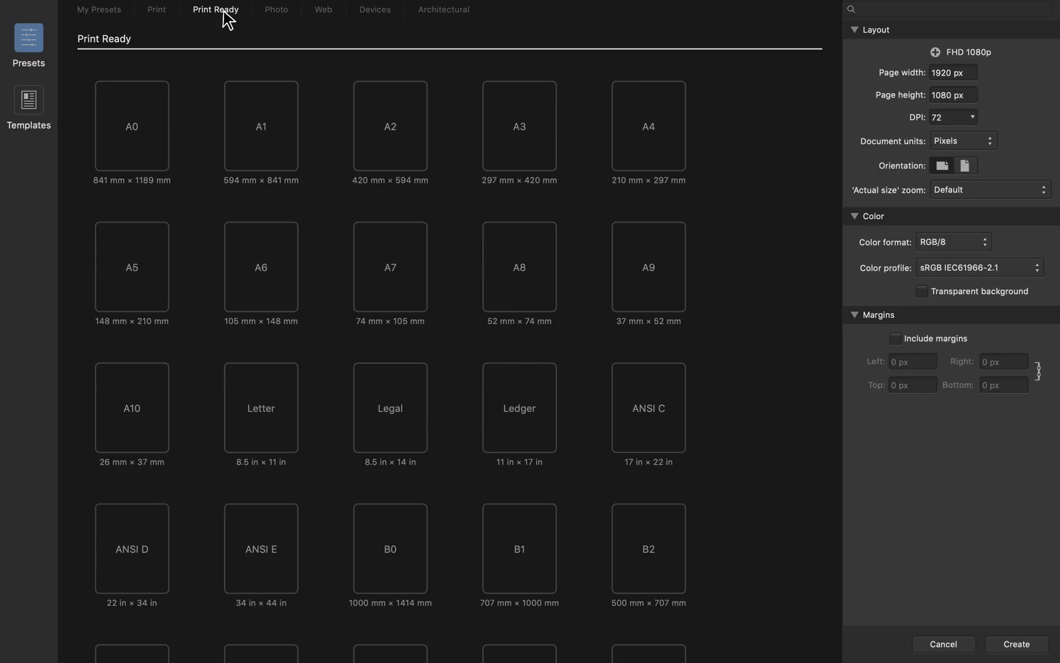
{"action": "left_click", "coordinate": [154, 12]}
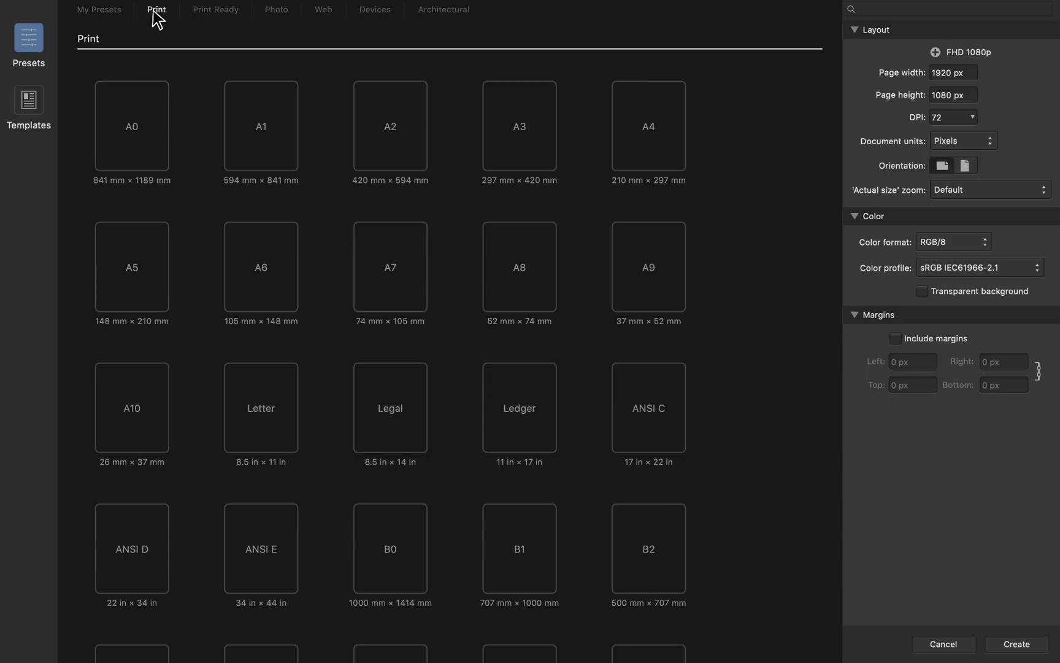
{"action": "left_click", "coordinate": [112, 17]}
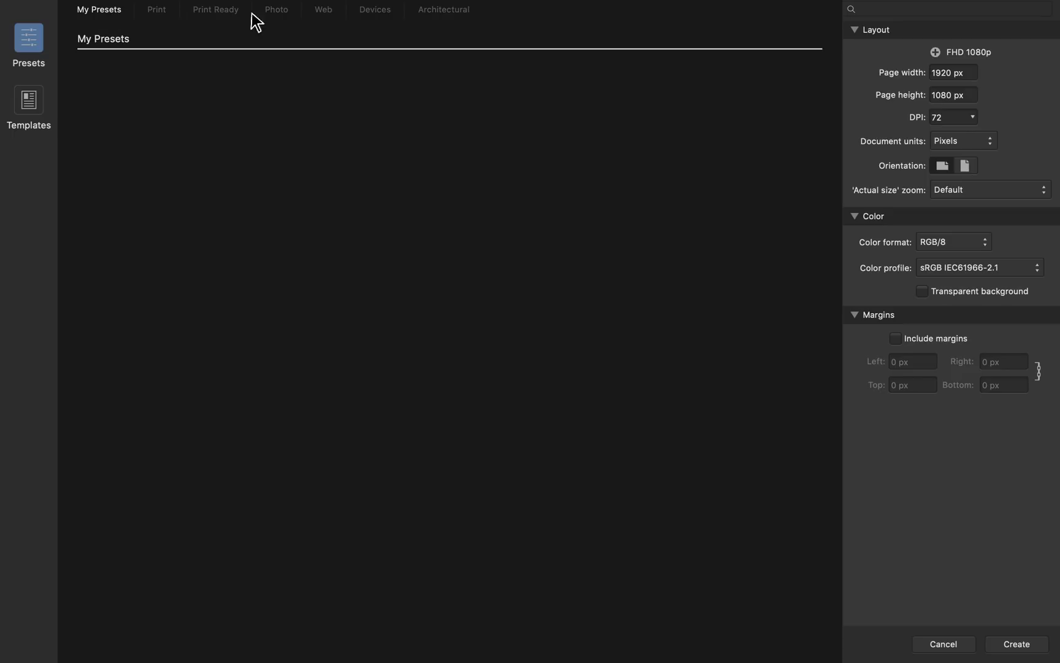
{"action": "left_click", "coordinate": [370, 17]}
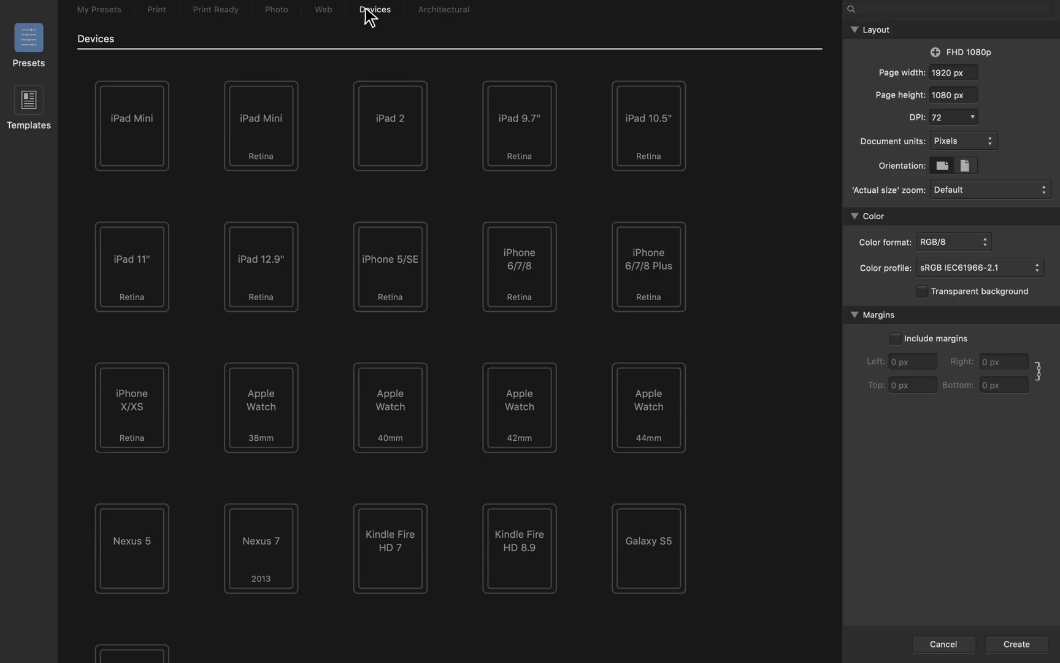
Create a 1125 × 2436 px document from the iPhone X/XS preset, with units in pixels
{"action": "left_click", "coordinate": [265, 134]}
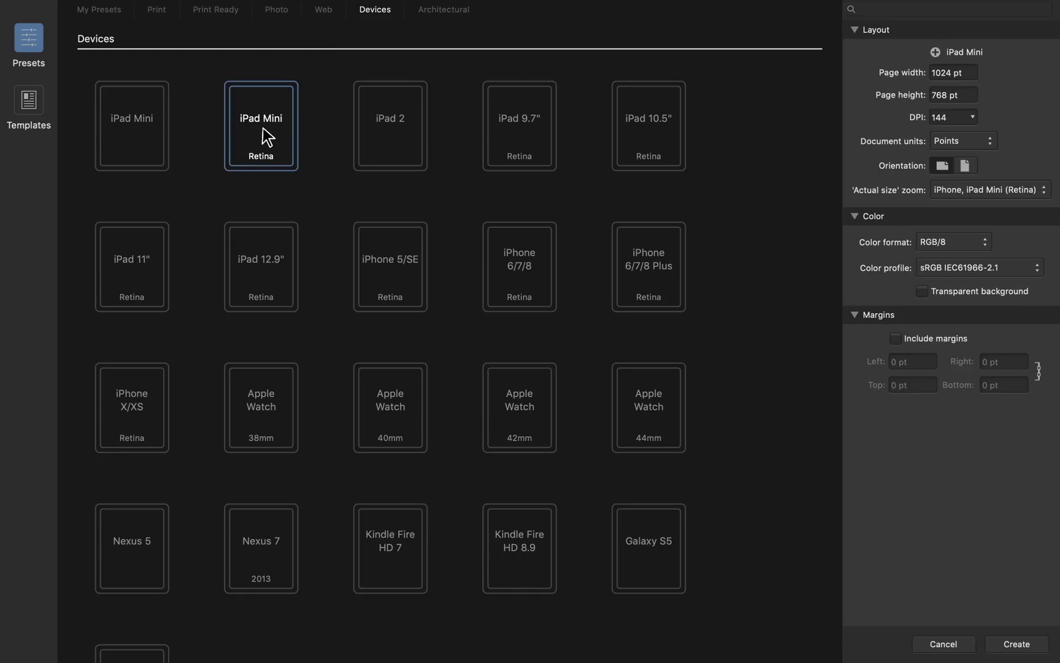
{"action": "left_click", "coordinate": [392, 259]}
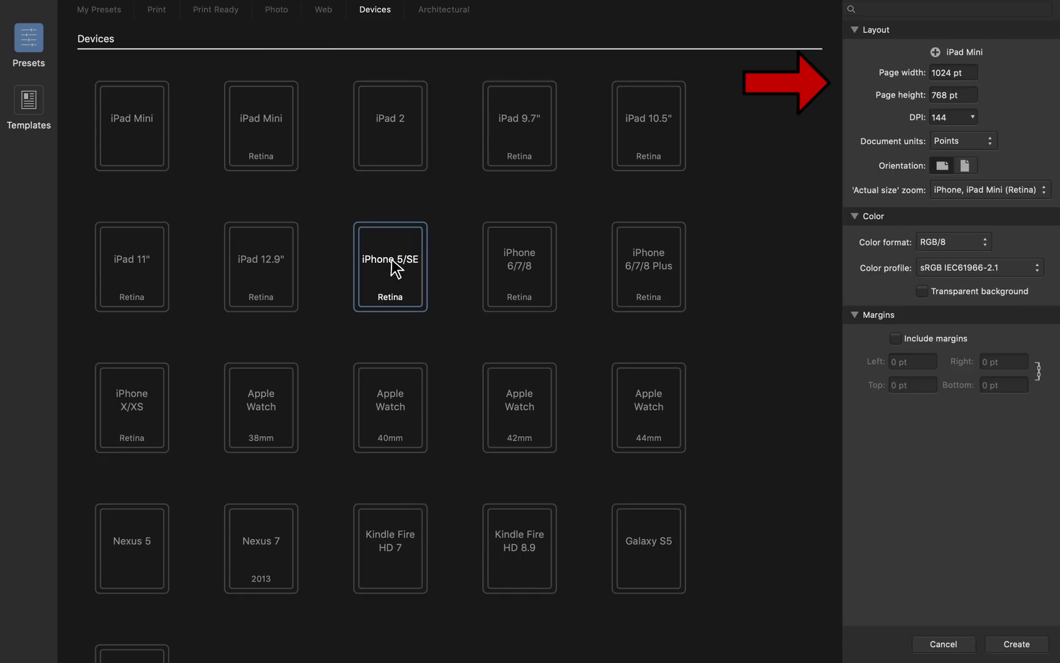
{"action": "left_click", "coordinate": [143, 400]}
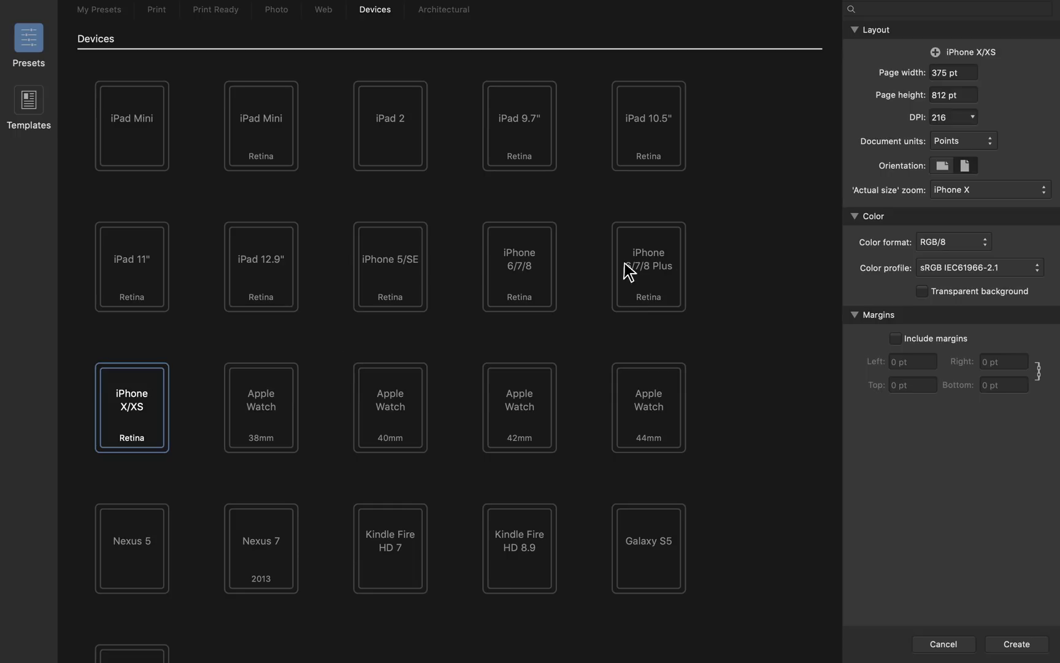
{"action": "left_click", "coordinate": [937, 141]}
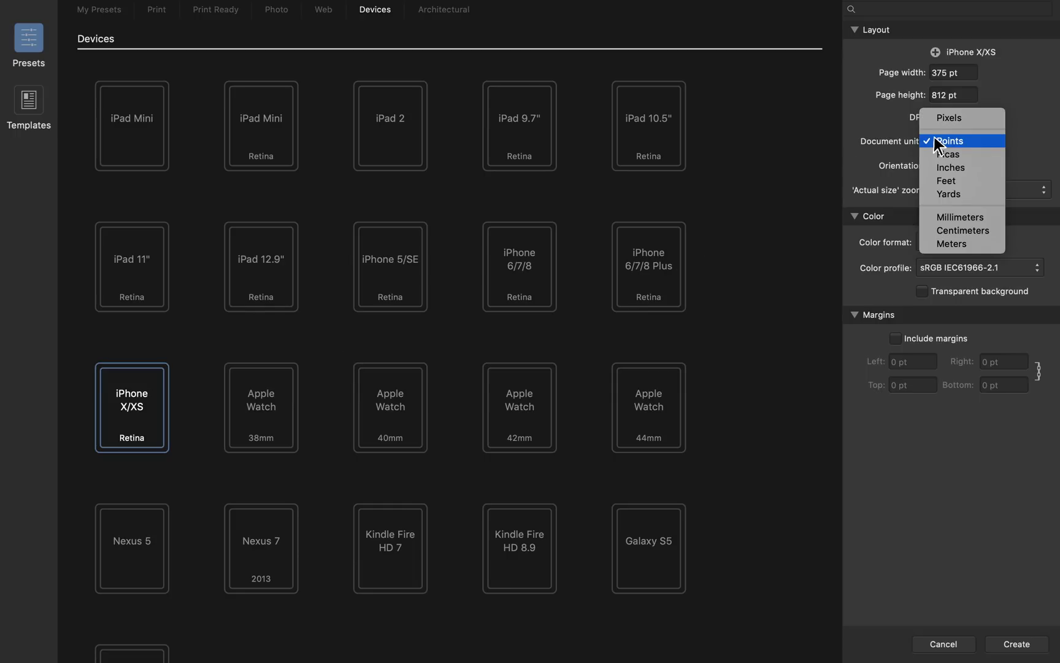
{"action": "left_click", "coordinate": [930, 119]}
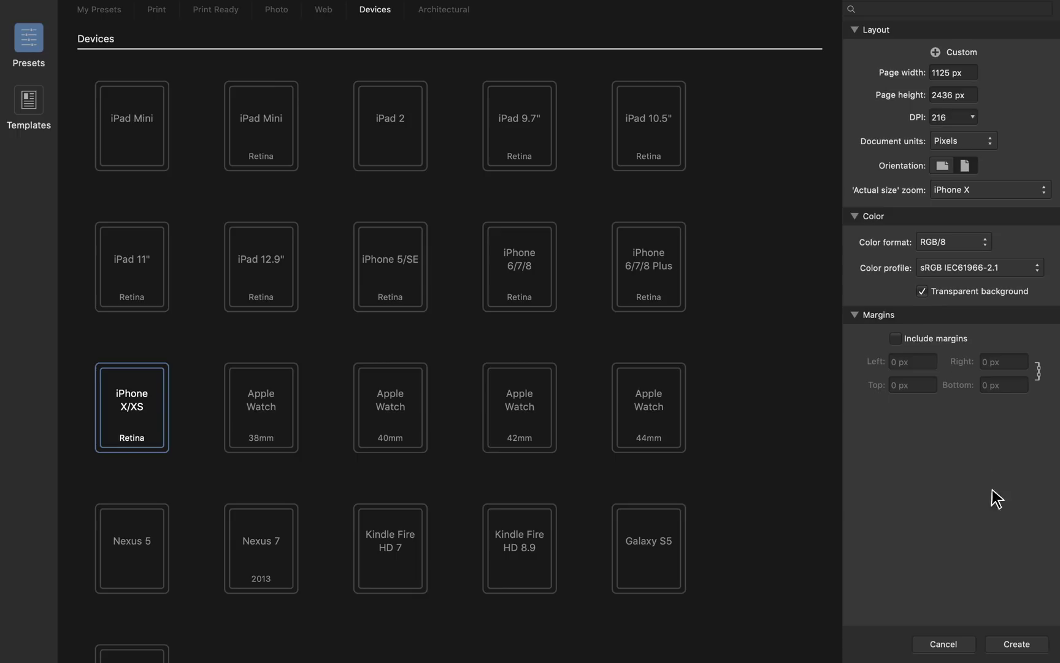
{"action": "left_click", "coordinate": [1017, 644]}
Switch the reopened New Document dialog to the Web size presets
{"action": "left_click", "coordinate": [324, 10]}
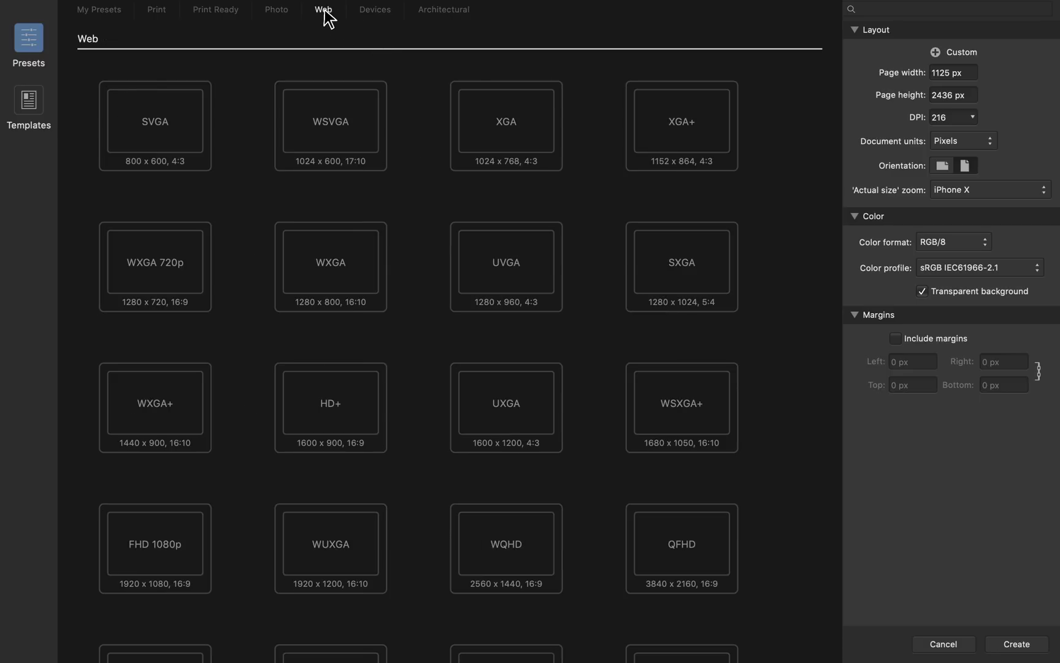
Change the WQHD 2560 × 1440 preset's height to 1600 px and save it as a custom preset
{"action": "scroll", "coordinate": [417, 142], "scroll_direction": "down", "scroll_amount": 3}
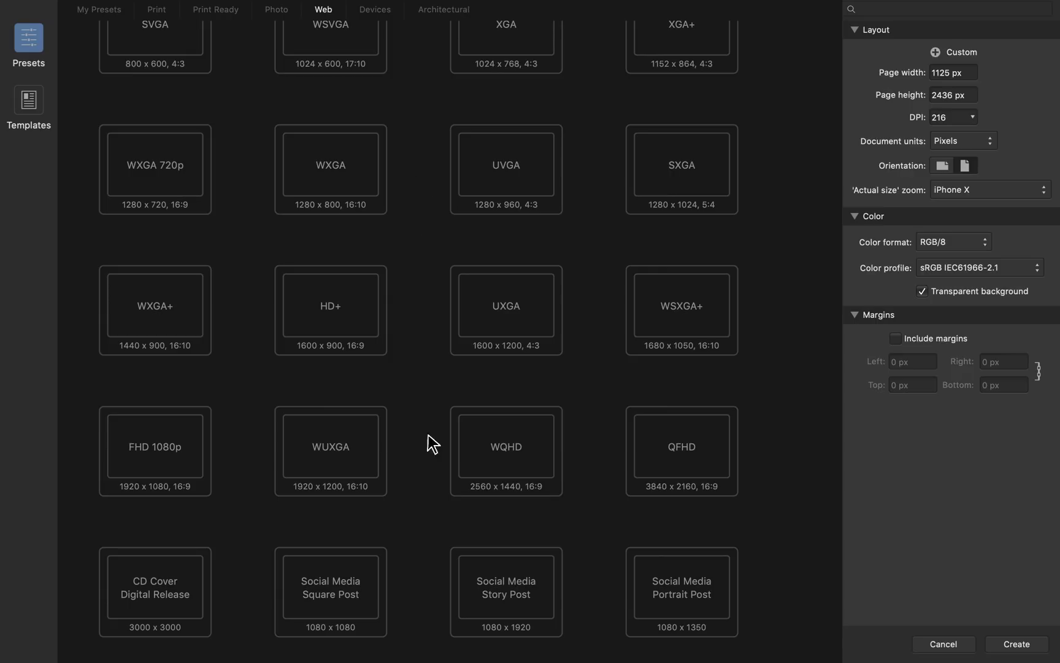
{"action": "left_click", "coordinate": [478, 449]}
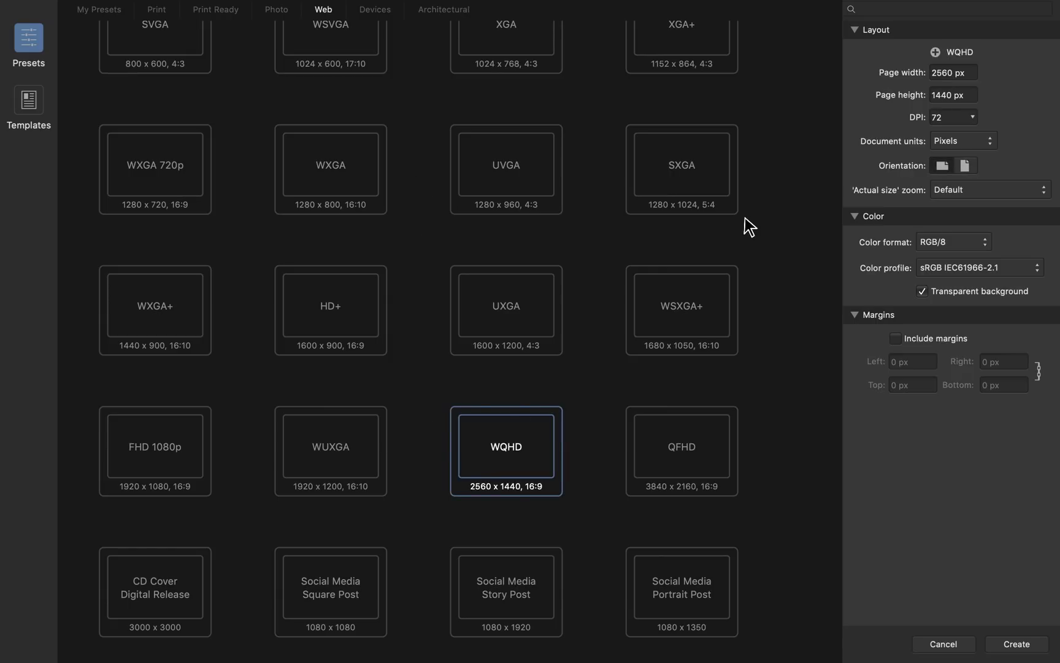
{"action": "triple_click", "coordinate": [948, 93]}
{"action": "type", "text": "1600"}
{"action": "key", "text": "Return"}
{"action": "left_click", "coordinate": [935, 53]}
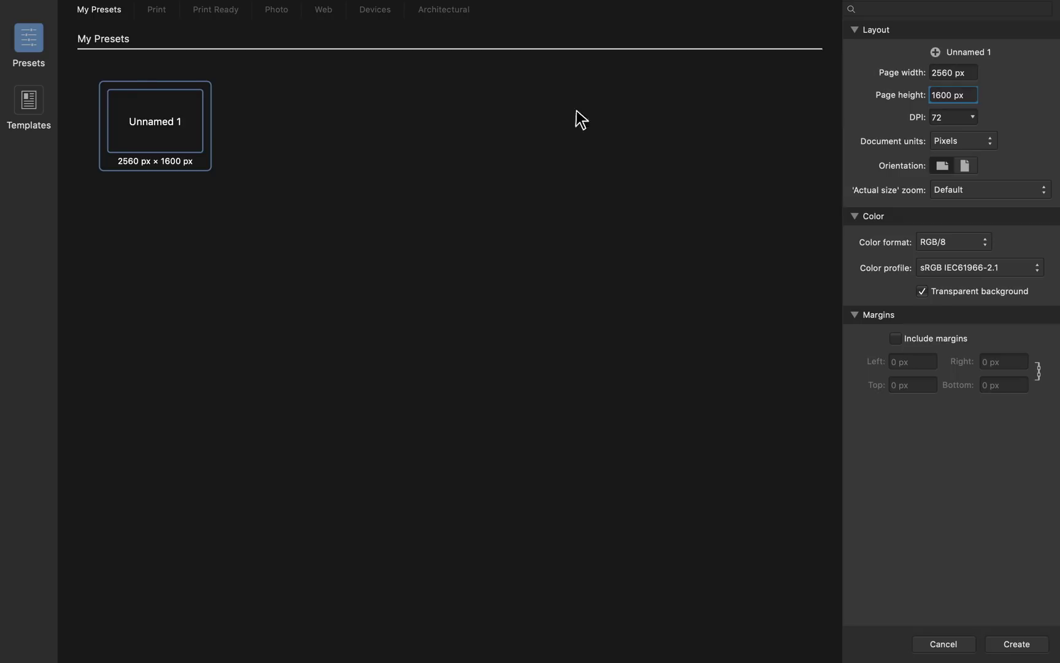
Rename the Unnamed 1 preset to 'MacBook Pro'
{"action": "right_click", "coordinate": [158, 119]}
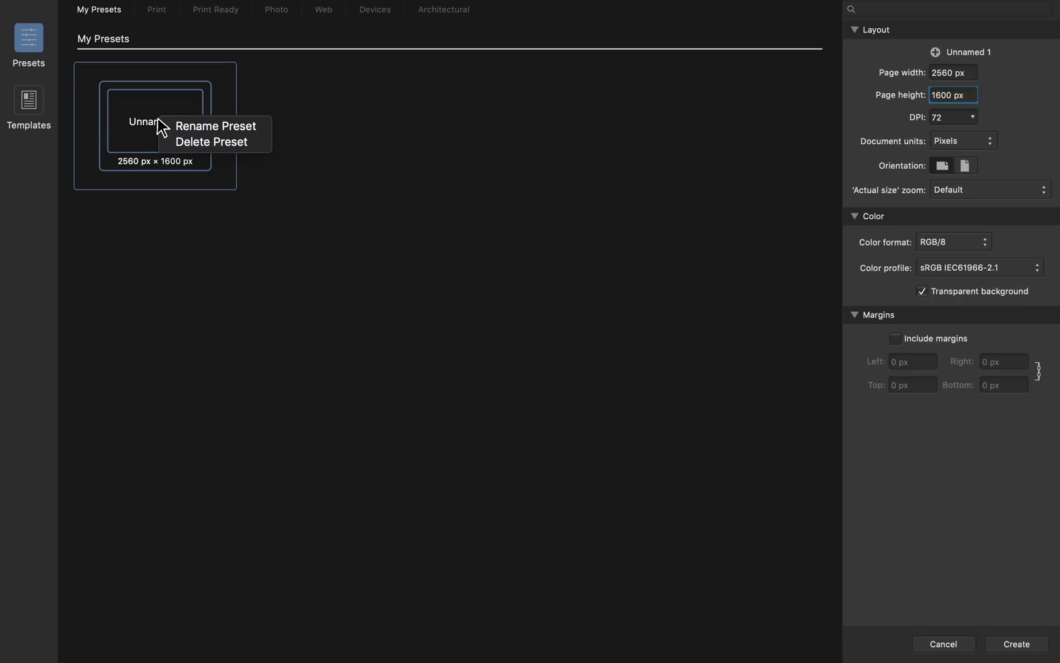
{"action": "left_click", "coordinate": [168, 127]}
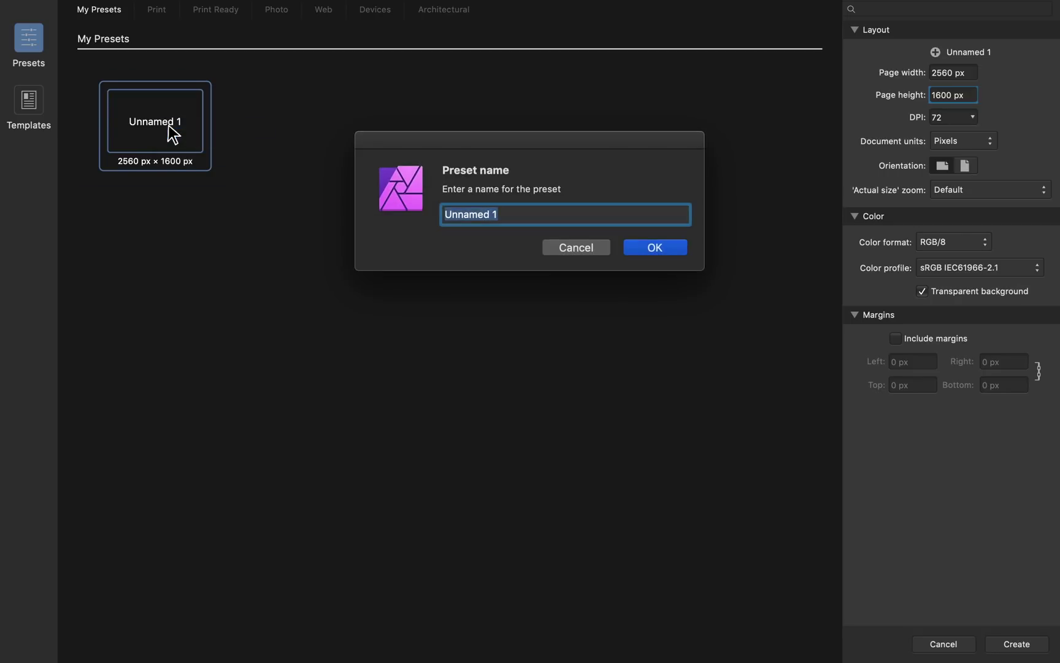
{"action": "type", "text": "MacBook Pro"}
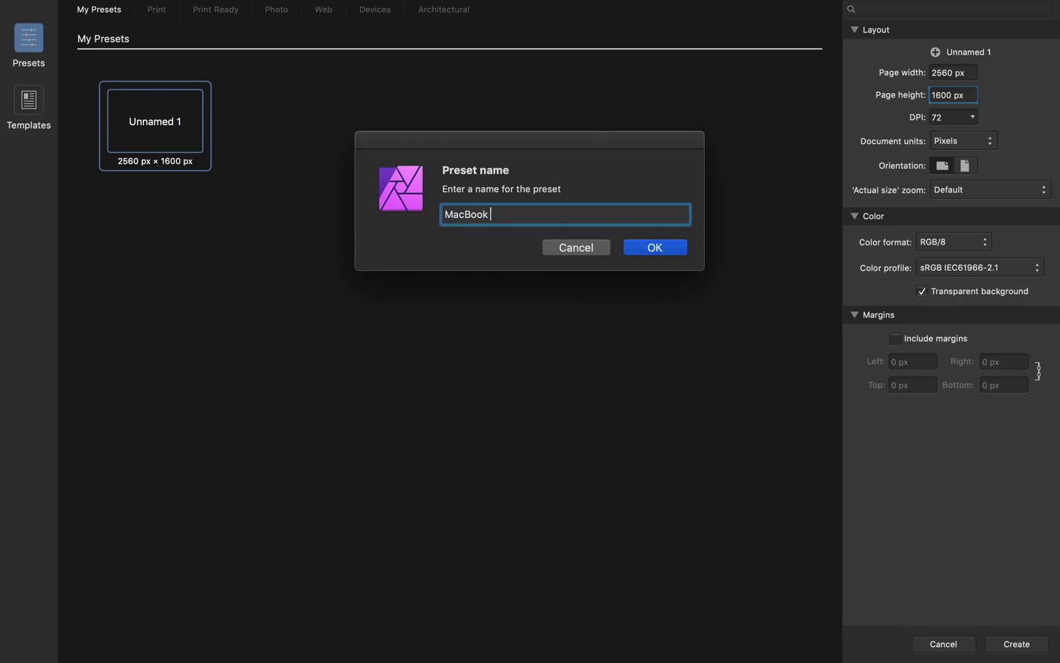
{"action": "left_click", "coordinate": [638, 249]}
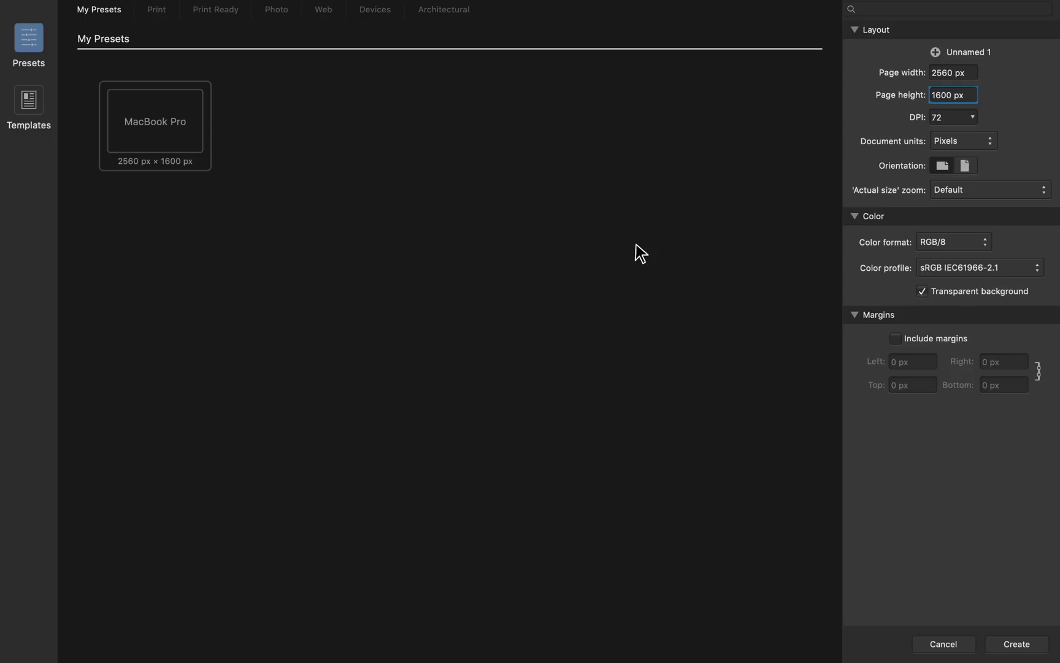
Save the Print Ready Business Card size (88 × 55 mm, 300 DPI) as a custom preset
{"action": "left_click", "coordinate": [223, 10]}
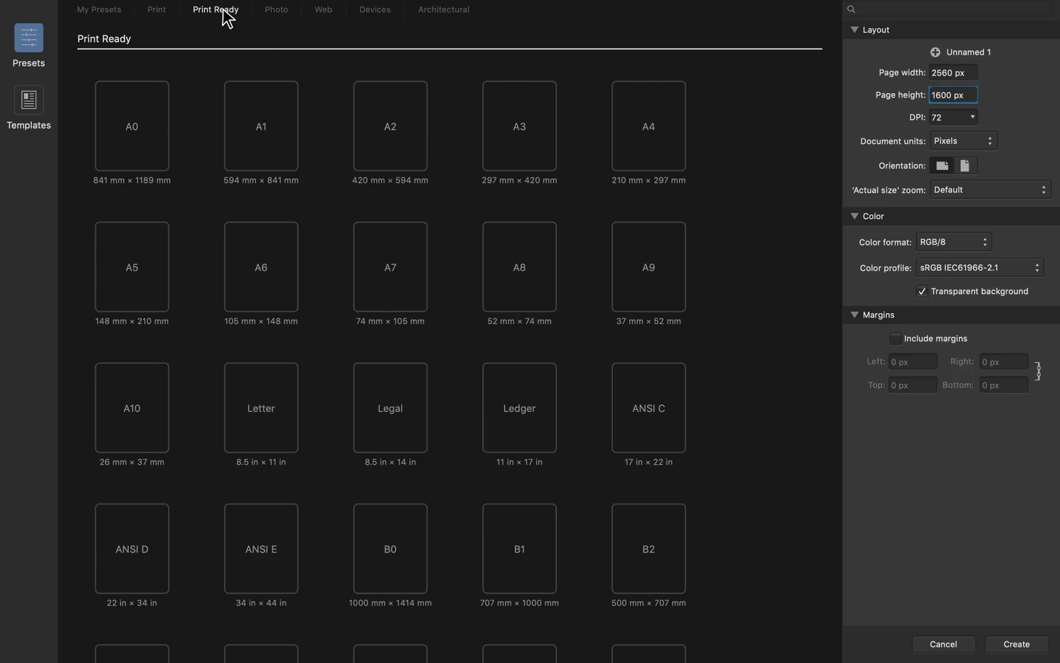
{"action": "scroll", "coordinate": [316, 144], "scroll_direction": "down", "scroll_amount": 5}
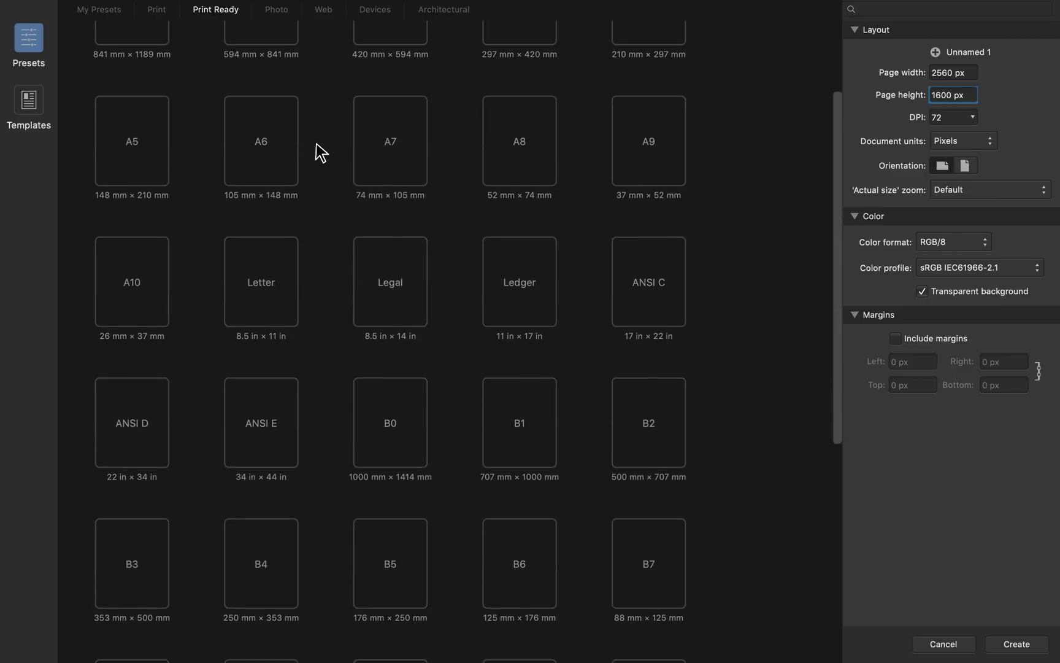
{"action": "scroll", "coordinate": [315, 143], "scroll_direction": "down", "scroll_amount": 5}
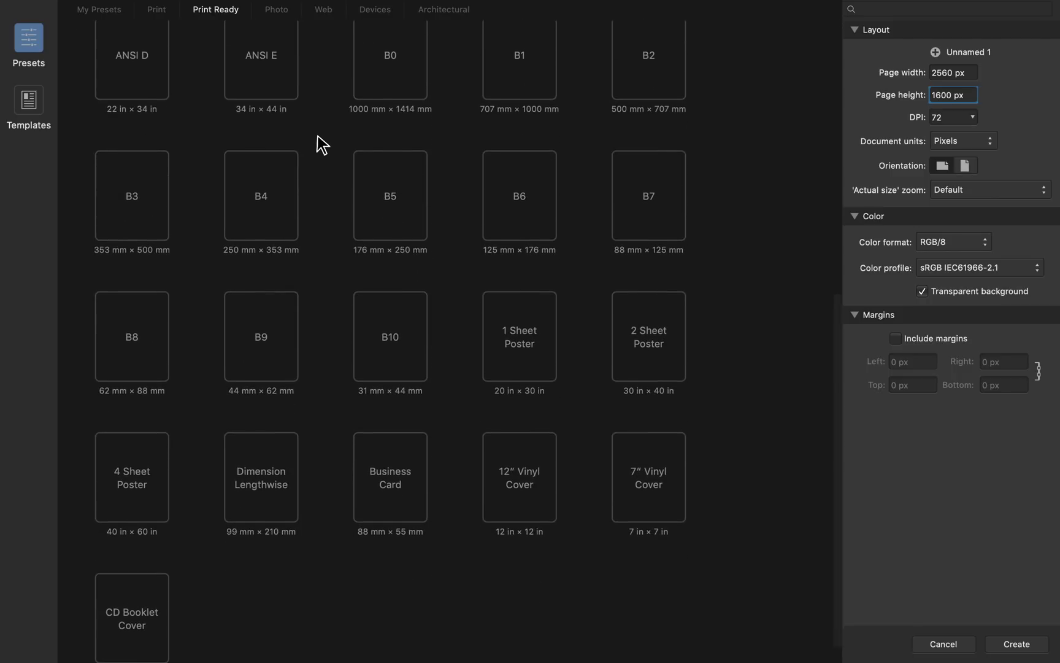
{"action": "left_click", "coordinate": [382, 483]}
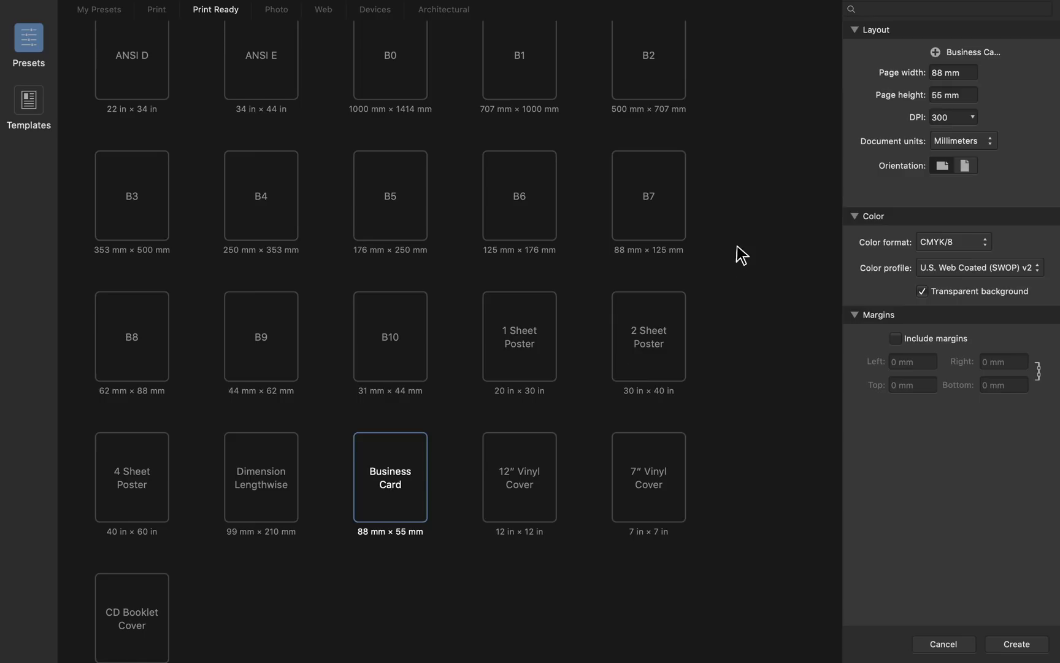
{"action": "left_click", "coordinate": [933, 52]}
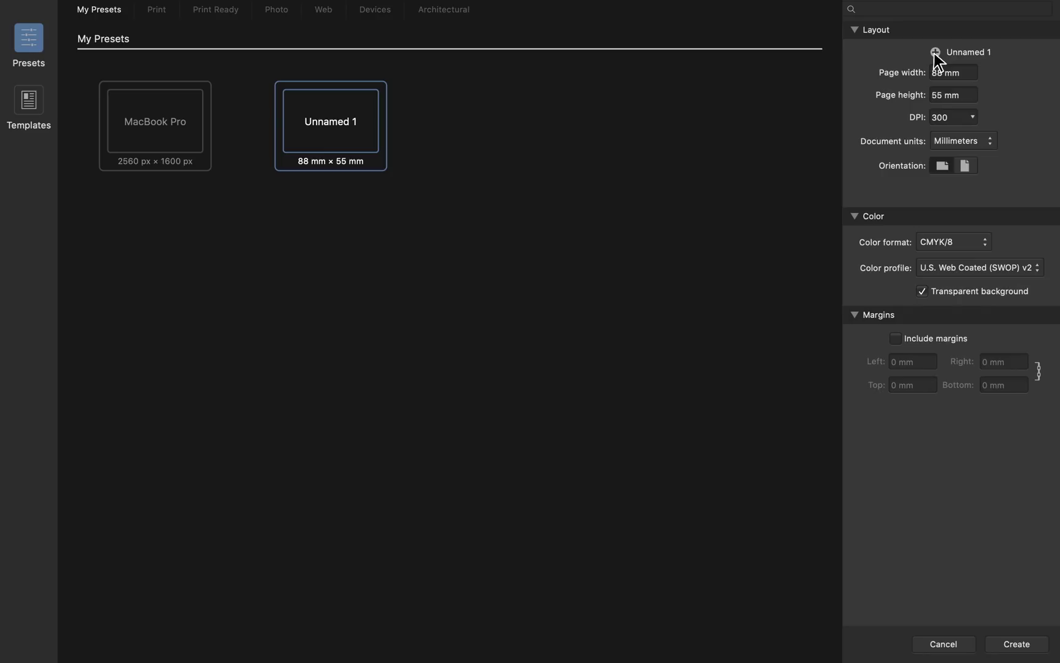
Rename the new custom preset to 'Business Card'
{"action": "right_click", "coordinate": [341, 128]}
{"action": "left_click", "coordinate": [354, 135]}
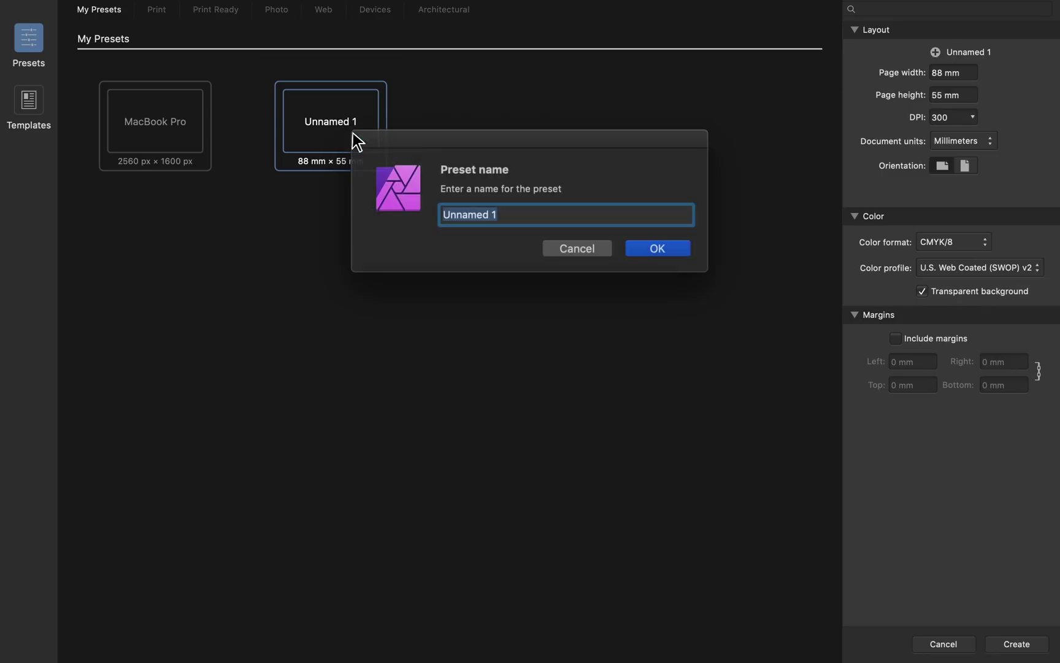
{"action": "type", "text": "Business Card"}
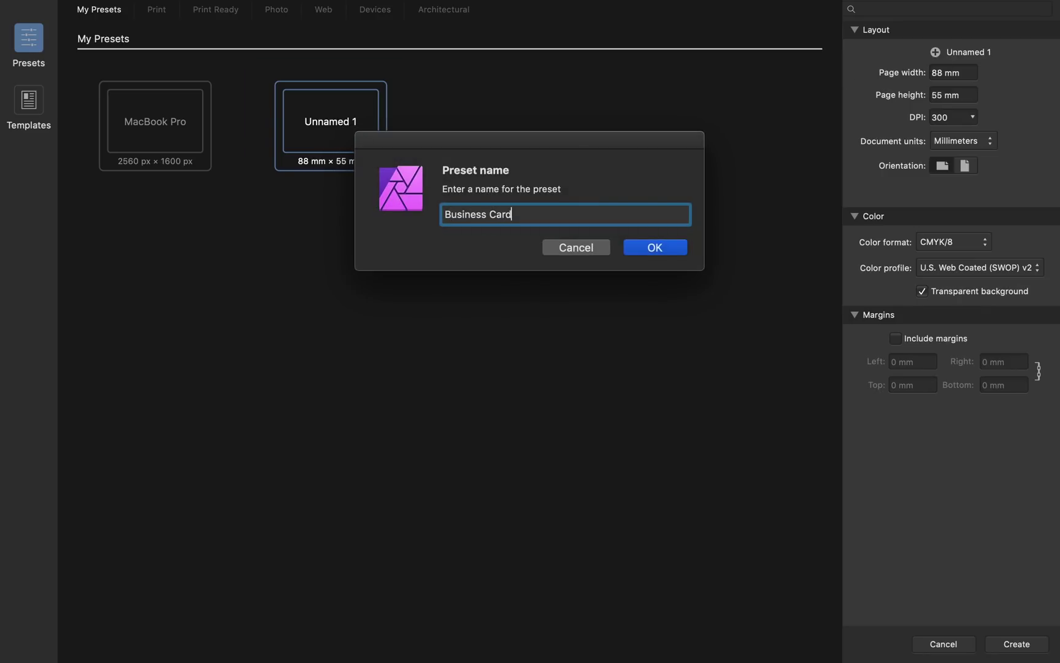
{"action": "key", "text": "Return"}
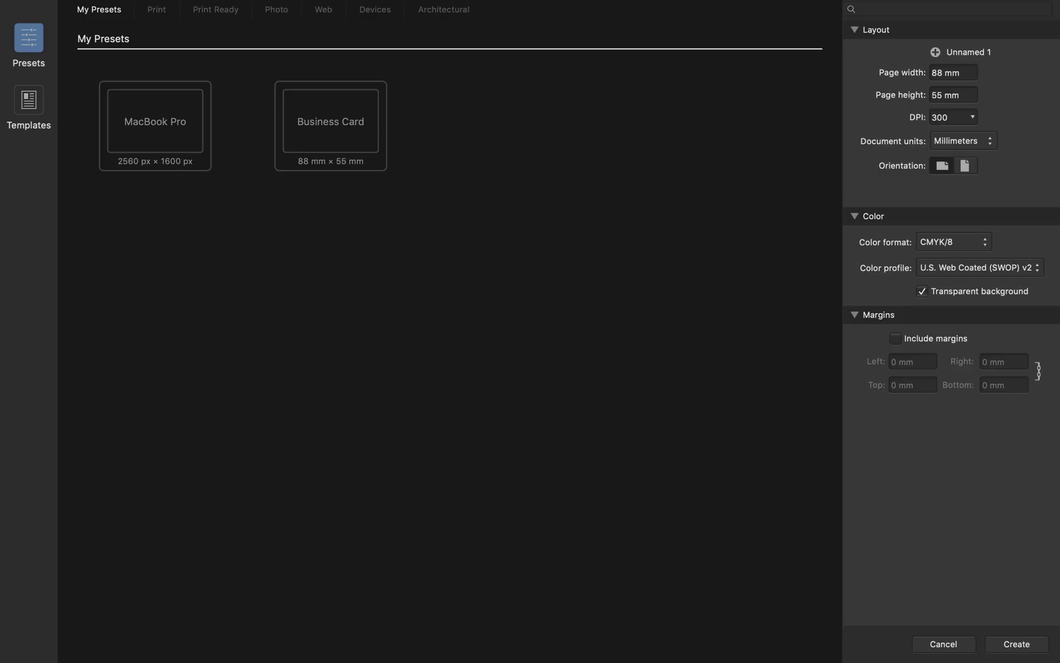
Create a new document from the Fancy Card template
{"action": "left_click", "coordinate": [28, 104]}
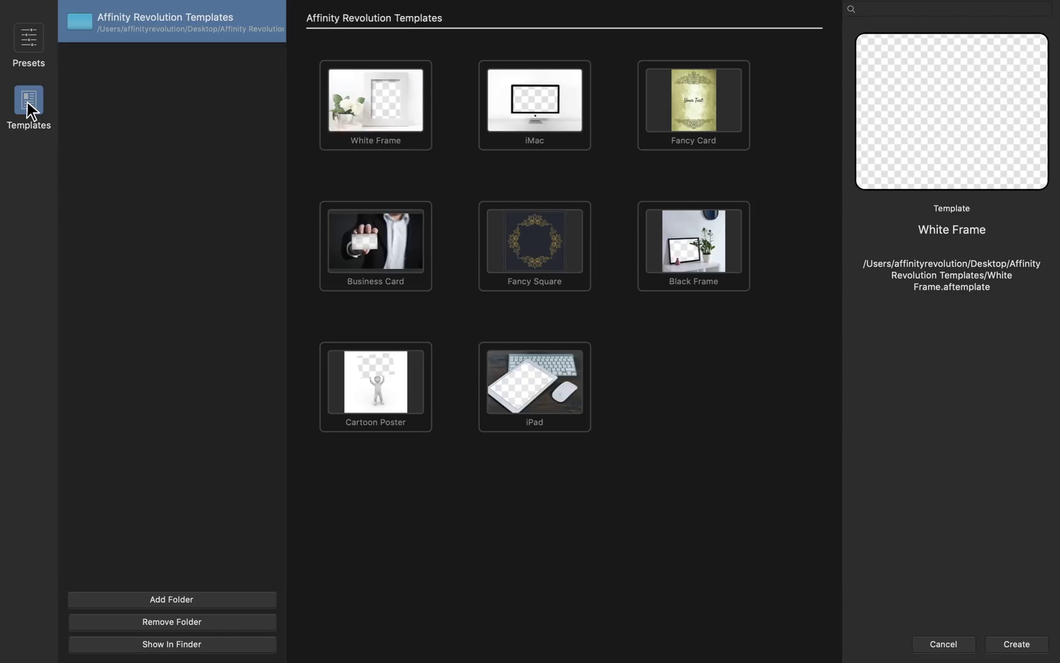
{"action": "left_click", "coordinate": [681, 132]}
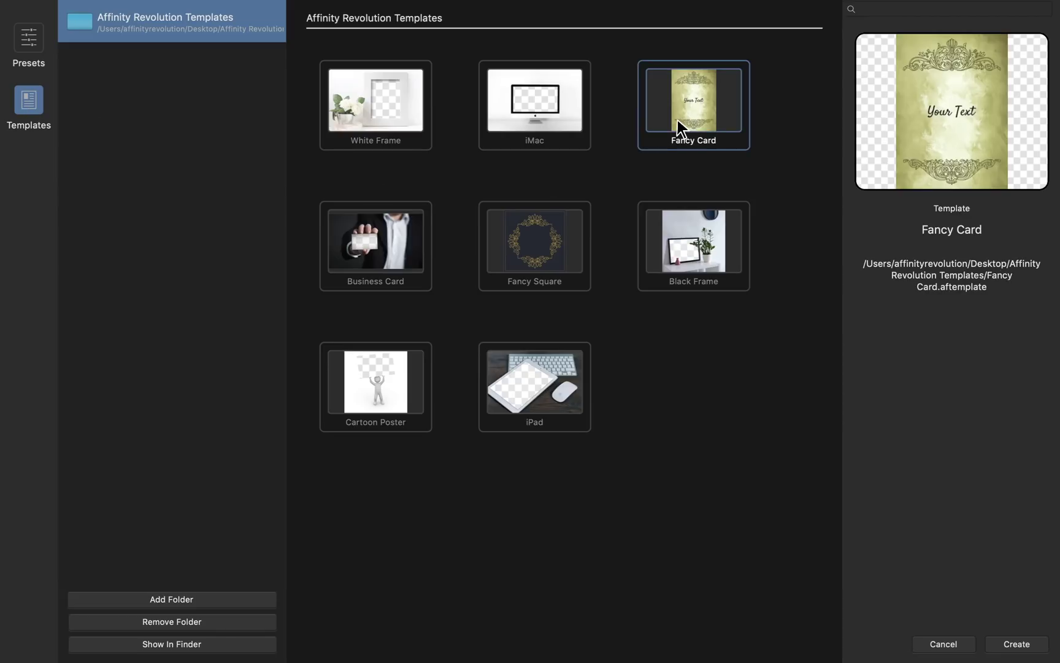
{"action": "left_click", "coordinate": [1017, 644]}
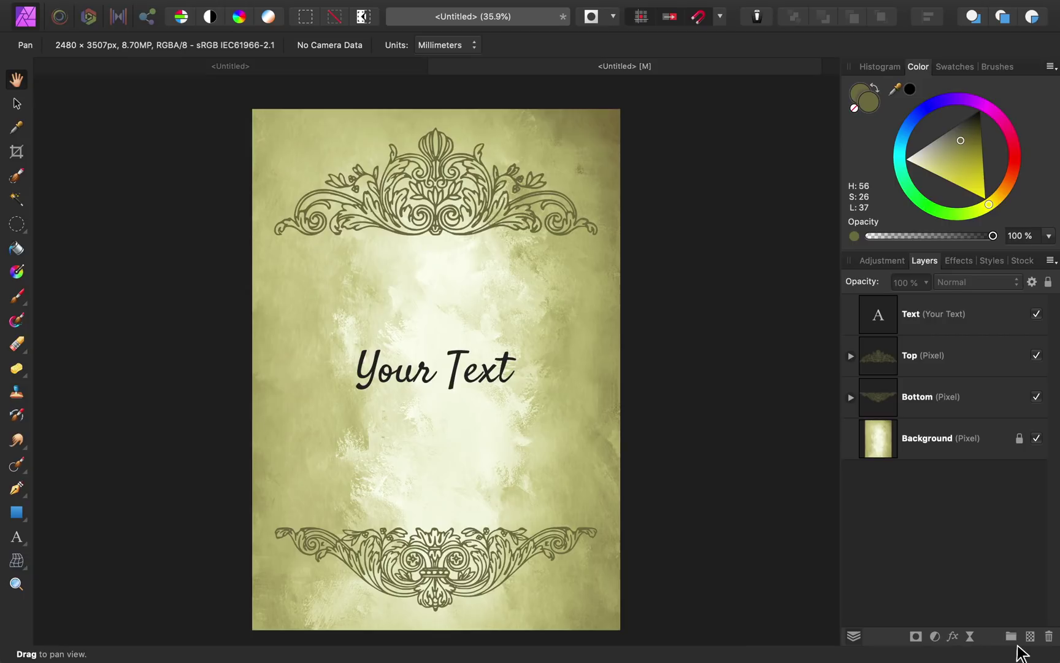
Replace the card's 'Your Text' placeholder with the couple's names
{"action": "key", "text": "t"}
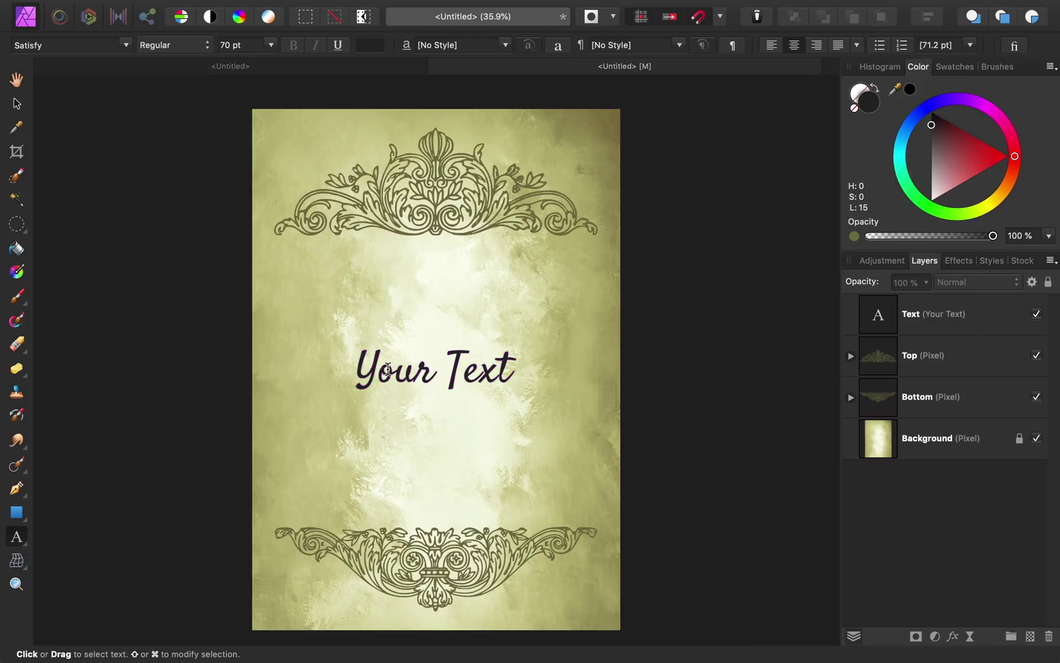
{"action": "left_click", "coordinate": [388, 369]}
{"action": "triple_click", "coordinate": [388, 369]}
{"action": "left_click", "coordinate": [378, 367]}
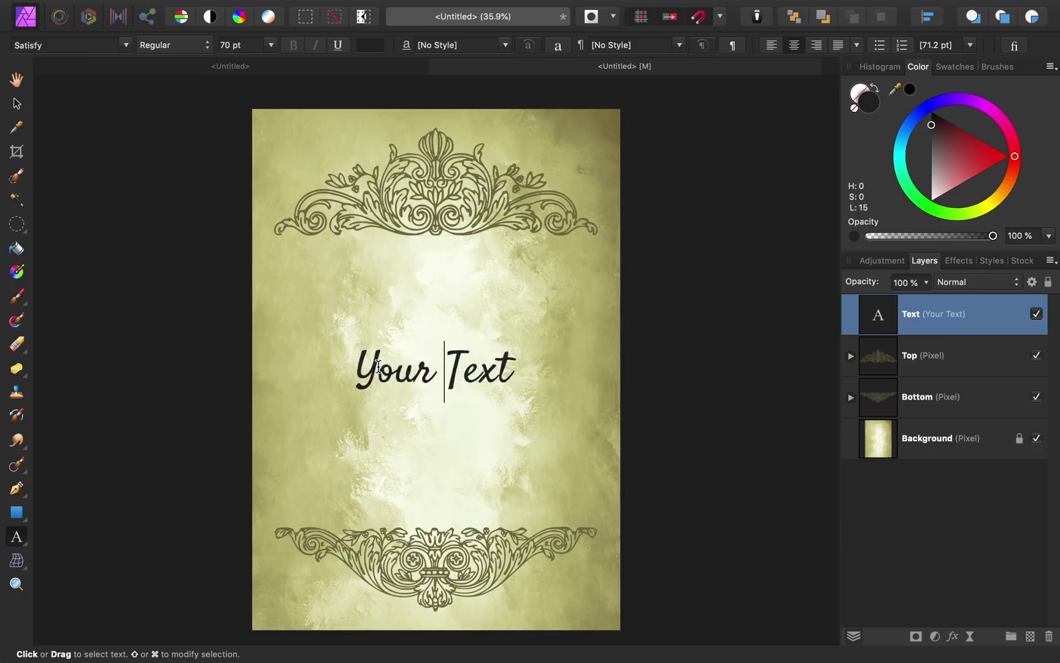
{"action": "key", "text": "super+a"}
{"action": "type", "text": "Ezra & Ally"}
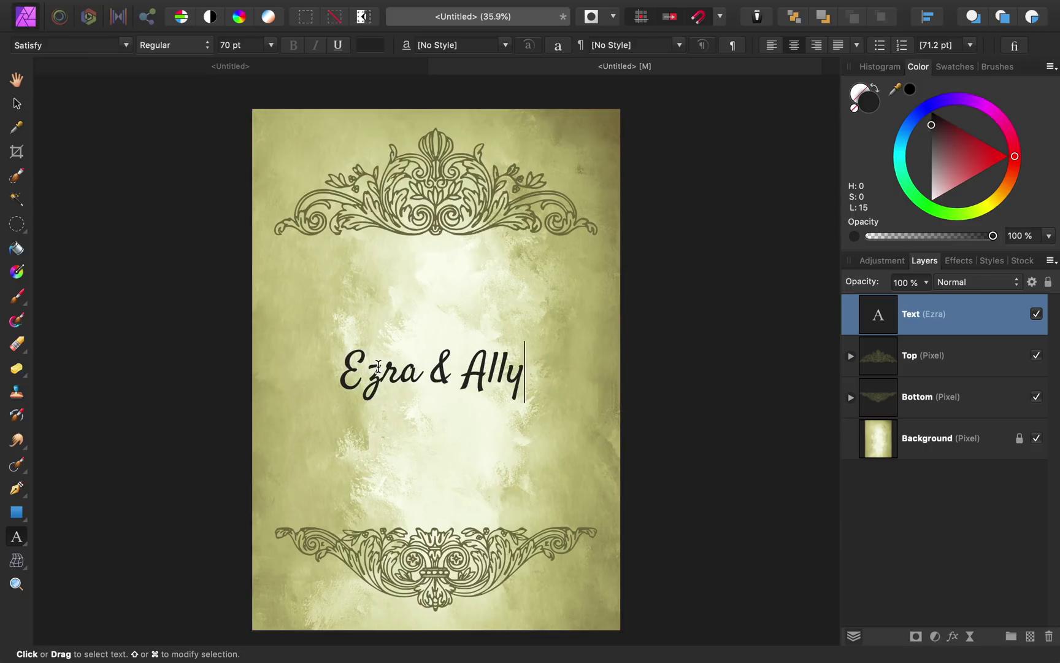
{"action": "key", "text": "Escape"}
{"action": "key", "text": "h"}
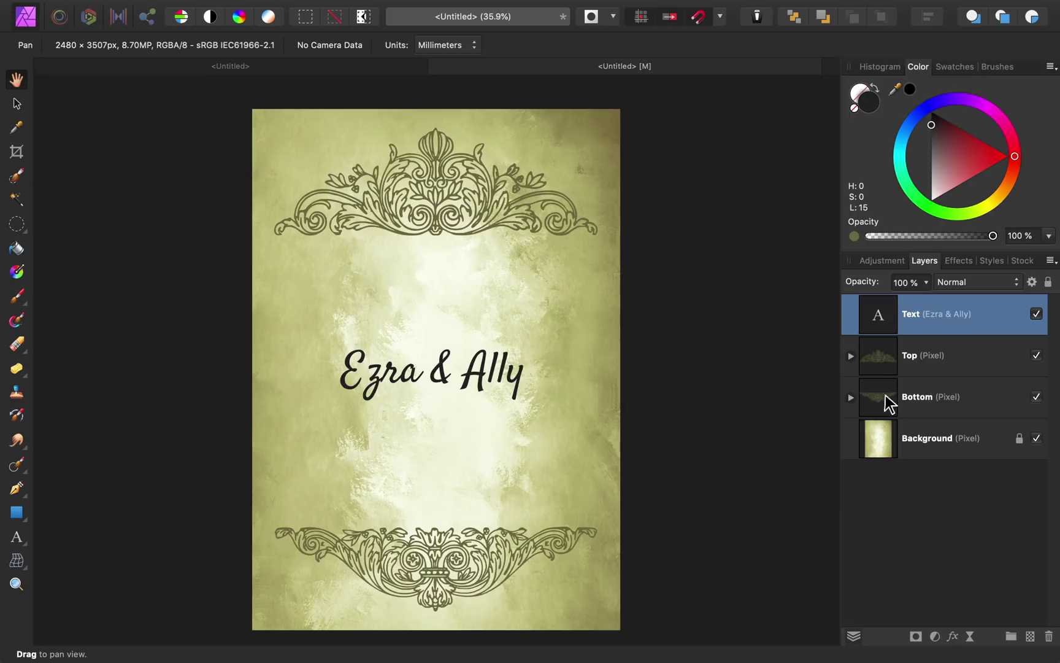
Delete the text and ornament layers and tint the background with HSL Hue 180°, Saturation −52%
{"action": "left_click", "coordinate": [920, 400], "text": "shift"}
{"action": "key", "text": "Delete"}
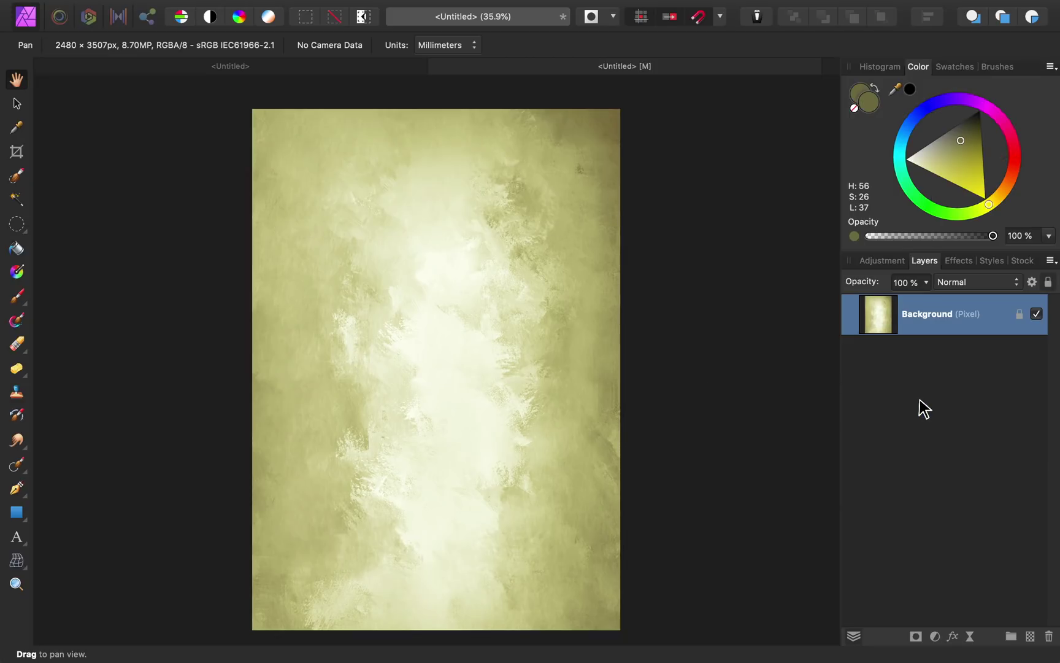
{"action": "left_click", "coordinate": [935, 636]}
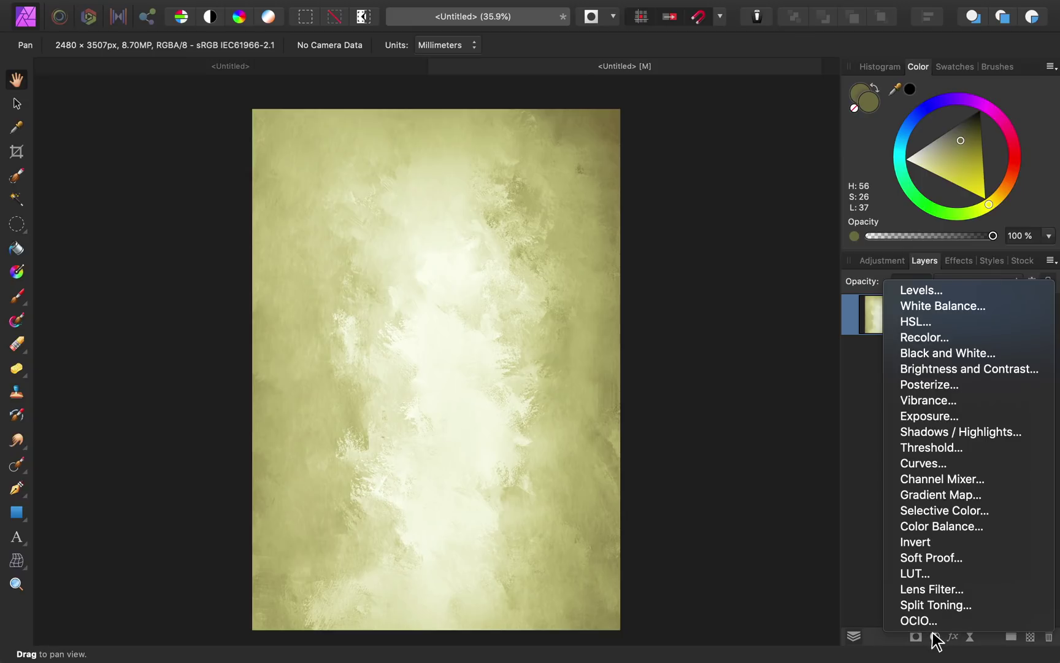
{"action": "left_click", "coordinate": [988, 322]}
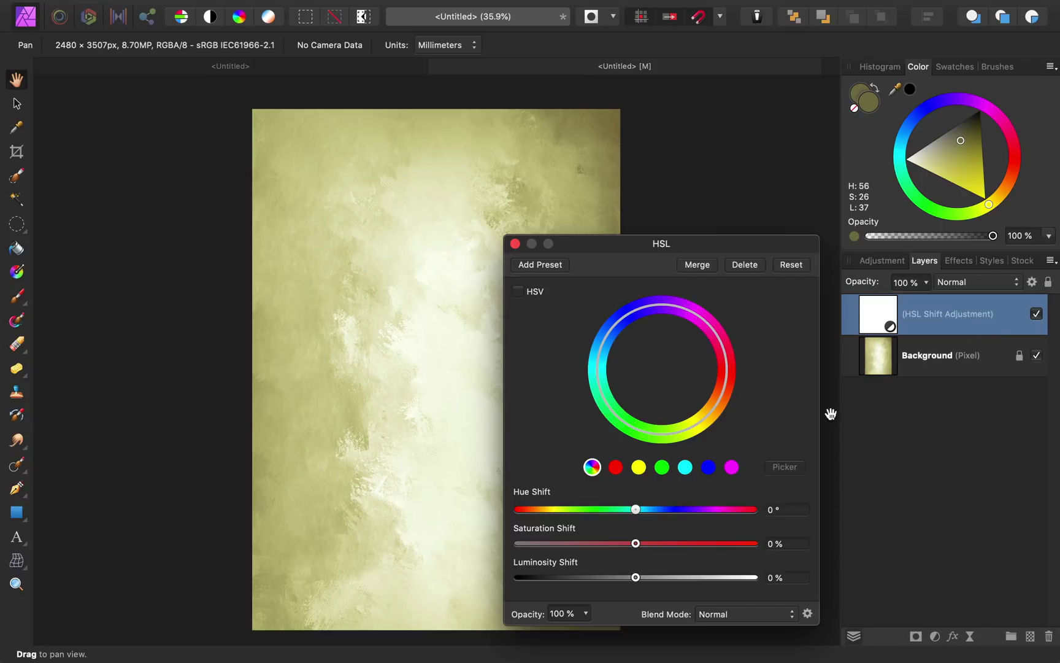
{"action": "left_click_drag", "start_coordinate": [636, 509], "coordinate": [772, 511]}
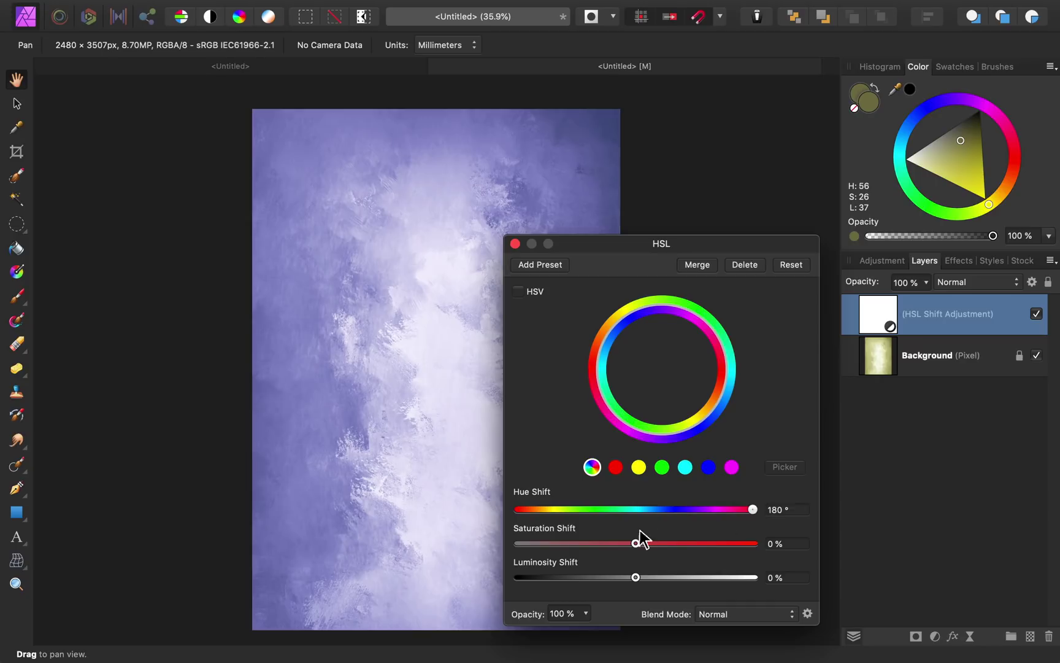
{"action": "left_click_drag", "start_coordinate": [636, 541], "coordinate": [573, 542]}
{"action": "left_click", "coordinate": [516, 243]}
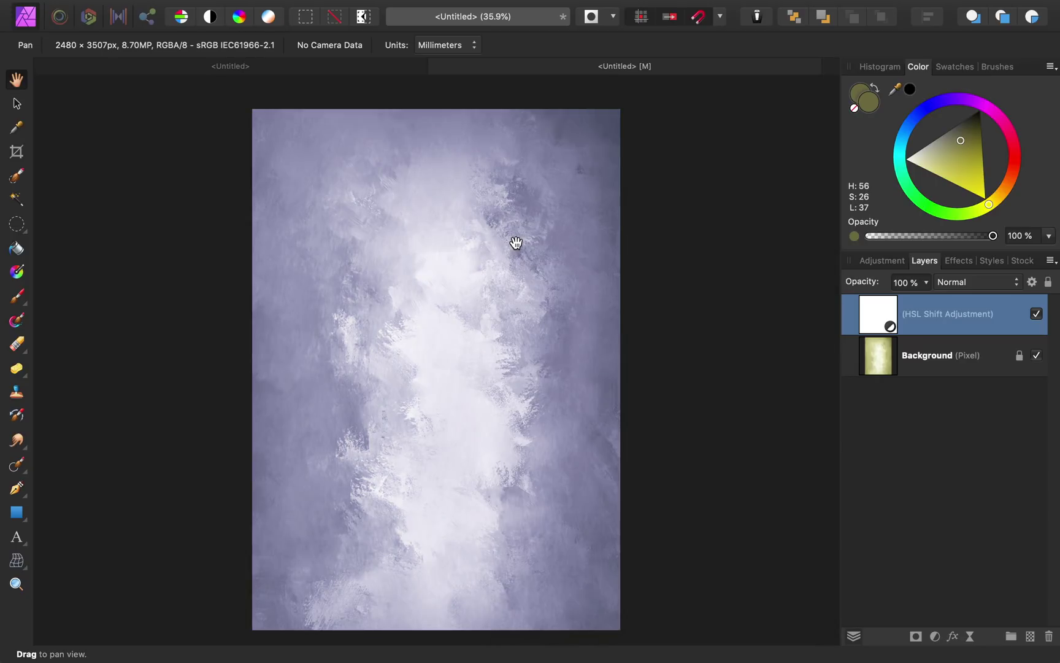
Export the lavender-grey design as 'Test Template' into the Affinity Revolution folder
{"action": "mouse_move", "coordinate": [204, 8]}
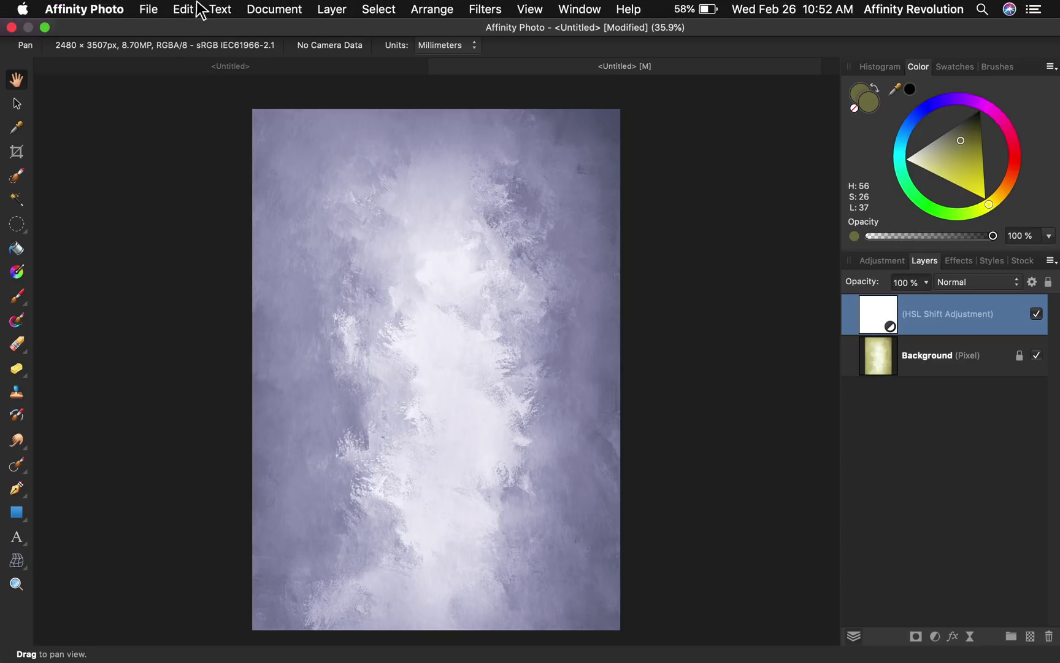
{"action": "left_click", "coordinate": [150, 9]}
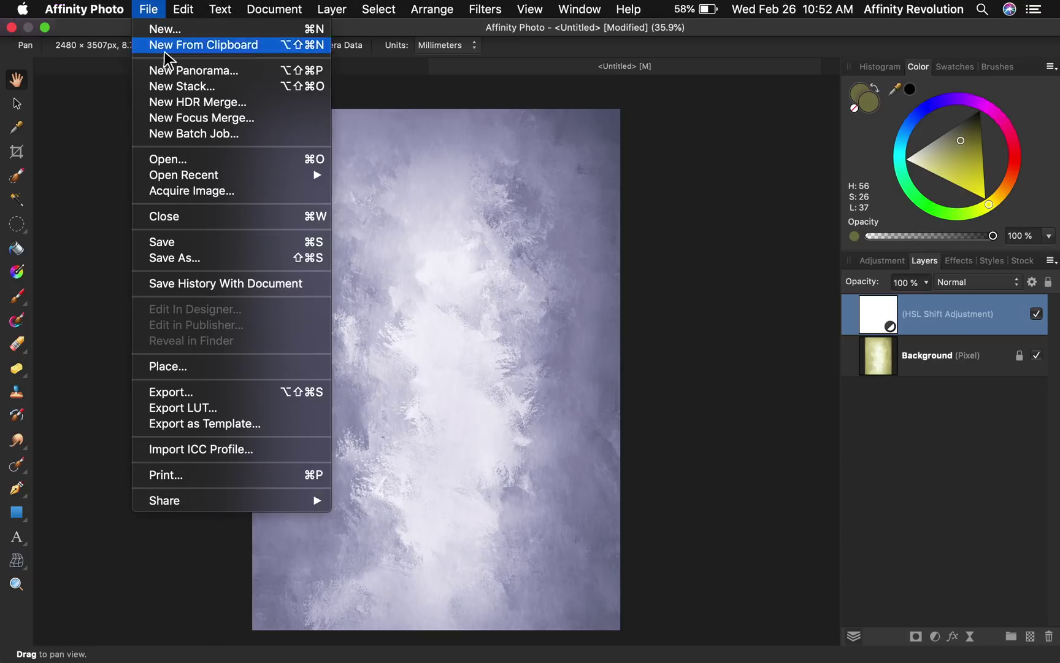
{"action": "left_click", "coordinate": [274, 426]}
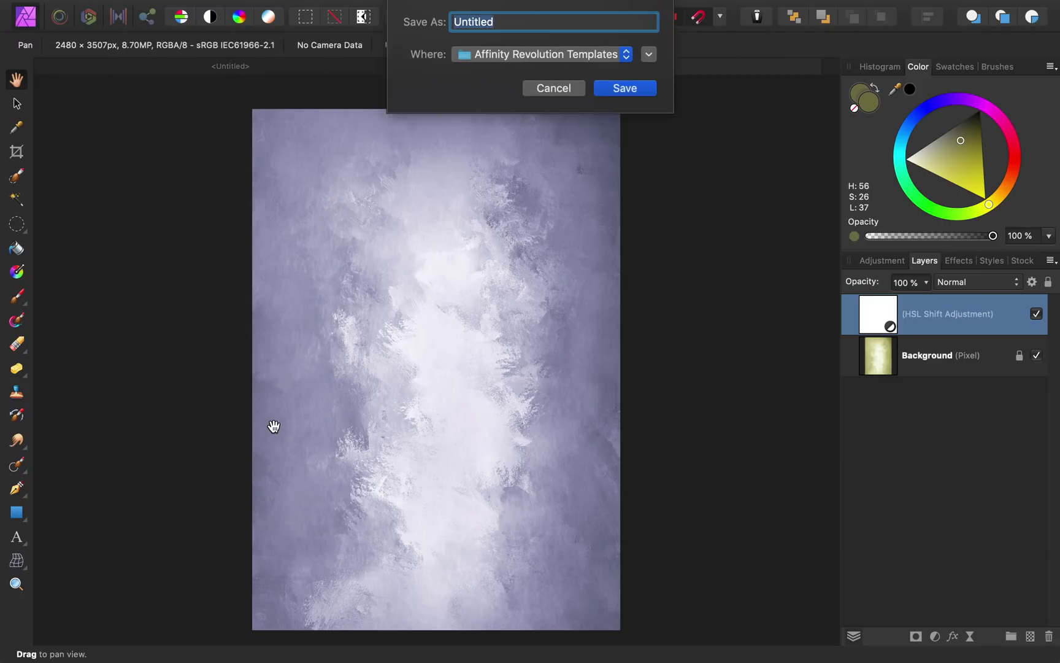
{"action": "left_click", "coordinate": [494, 56]}
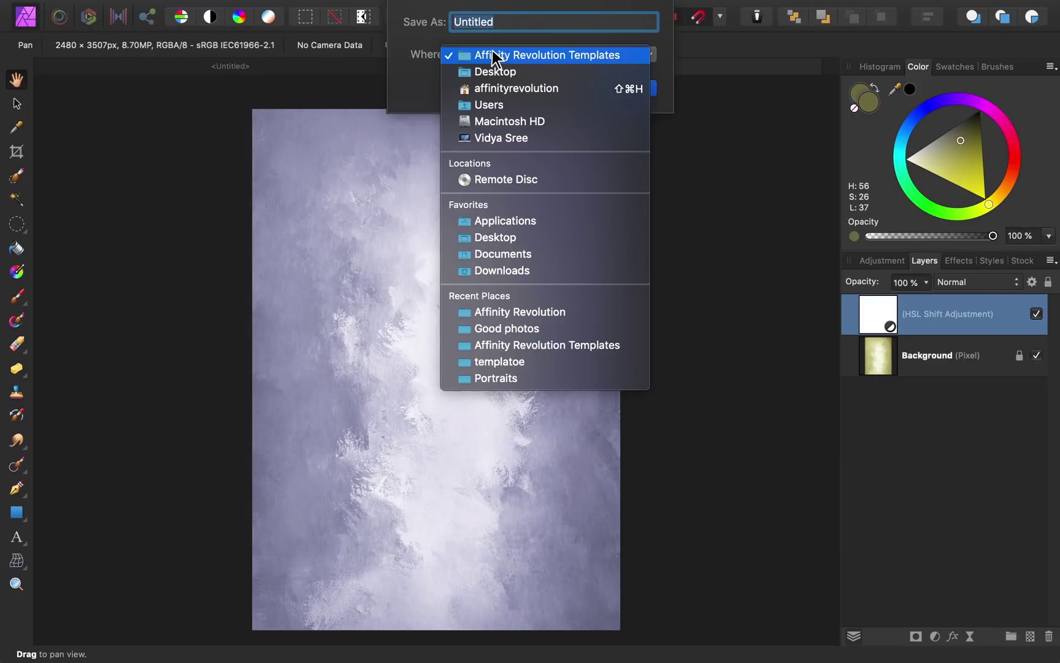
{"action": "left_click", "coordinate": [531, 312]}
{"action": "type", "text": "Test Template"}
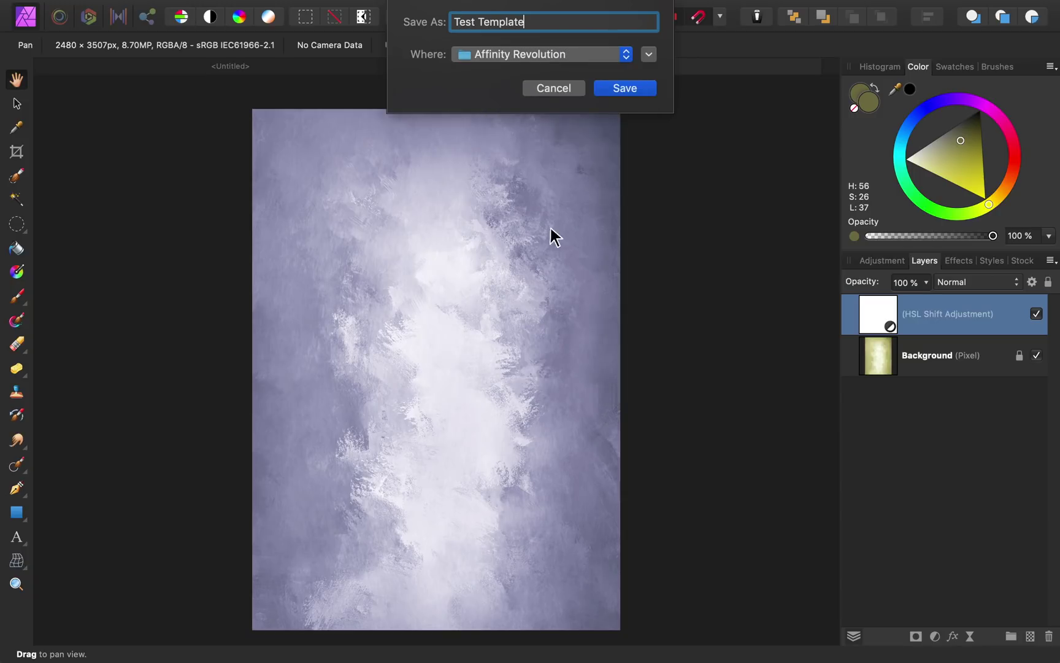
{"action": "left_click", "coordinate": [611, 89]}
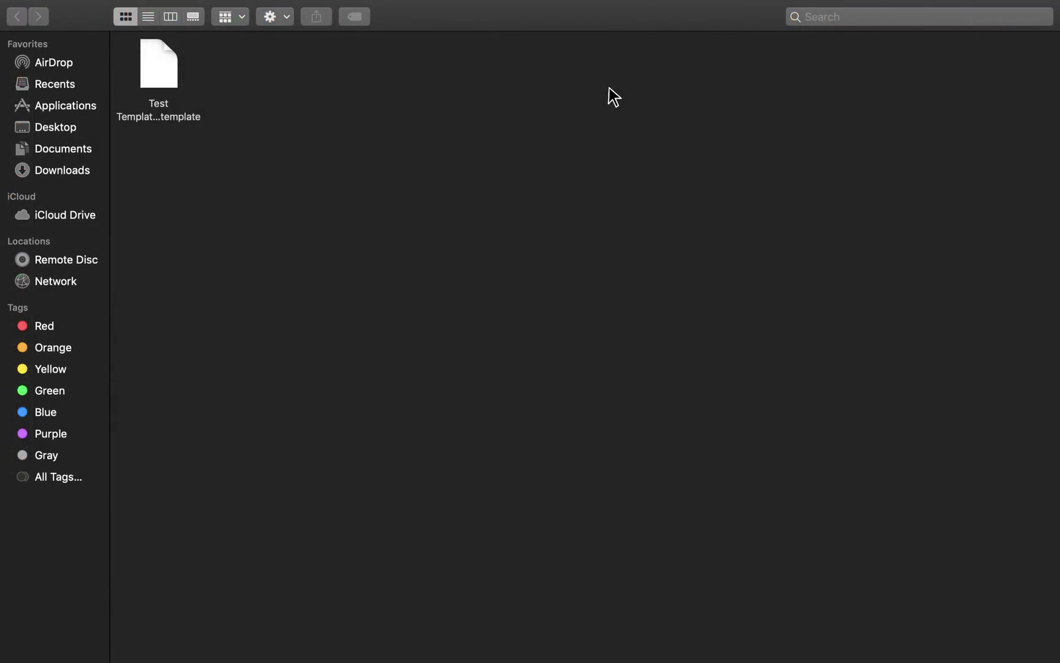
Create a Finder folder named My Templates and move the Test Template file into it
{"action": "right_click", "coordinate": [372, 138]}
{"action": "left_click", "coordinate": [382, 145]}
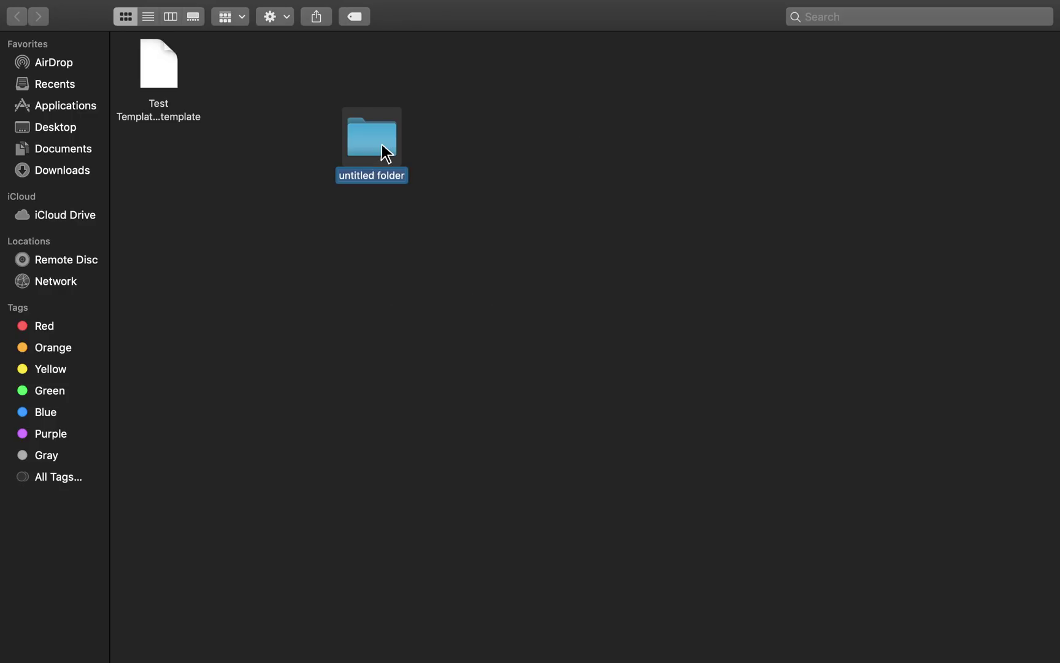
{"action": "type", "text": "My Templates"}
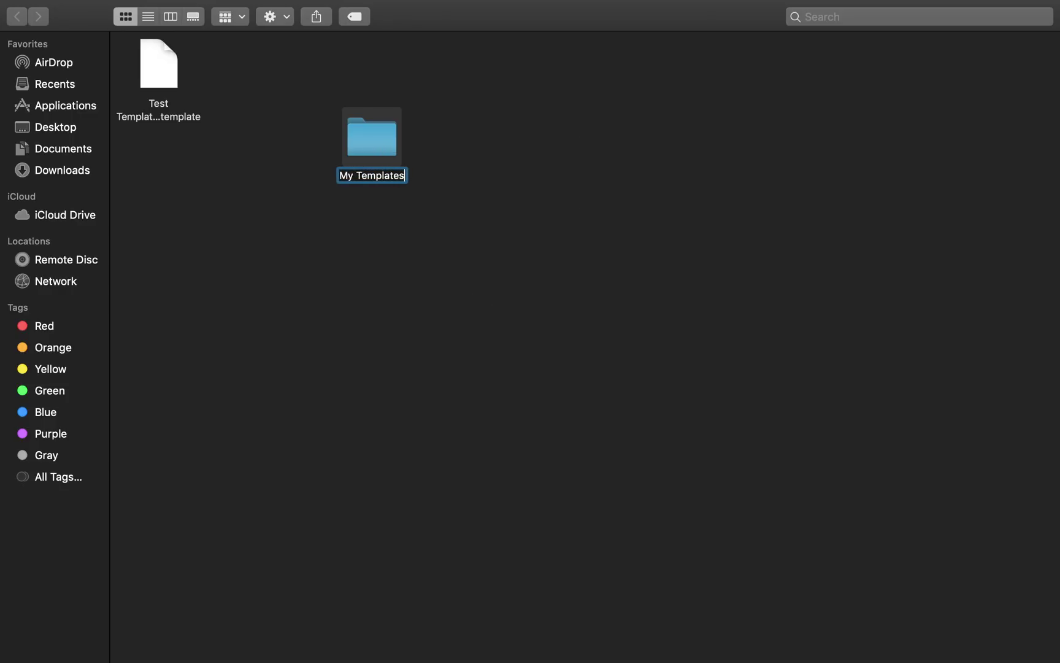
{"action": "key", "text": "Return"}
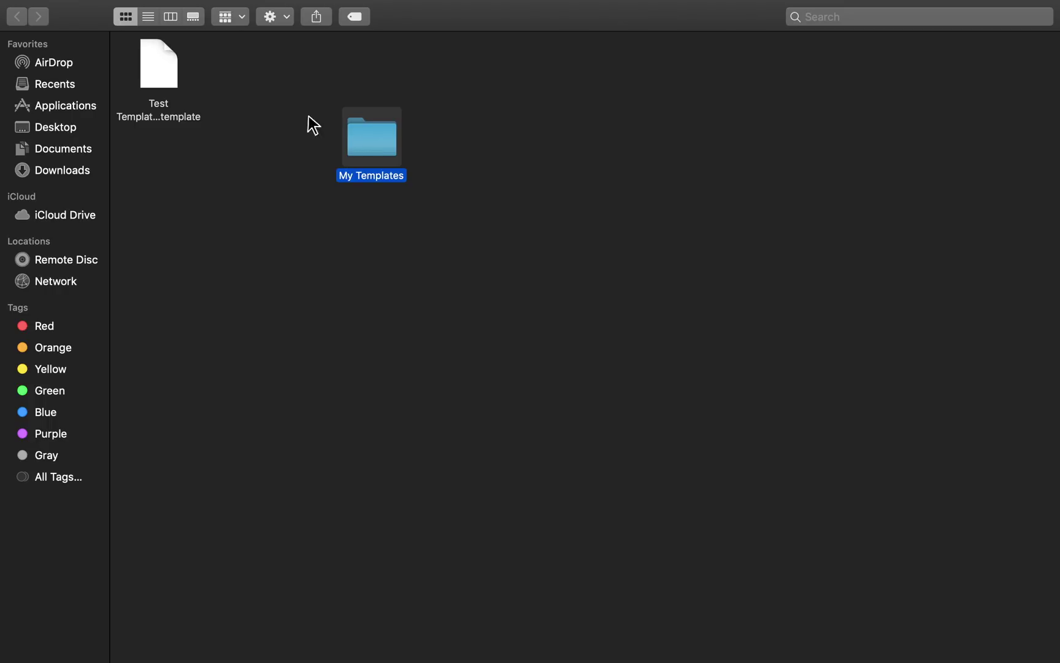
{"action": "left_click_drag", "start_coordinate": [165, 61], "coordinate": [374, 143]}
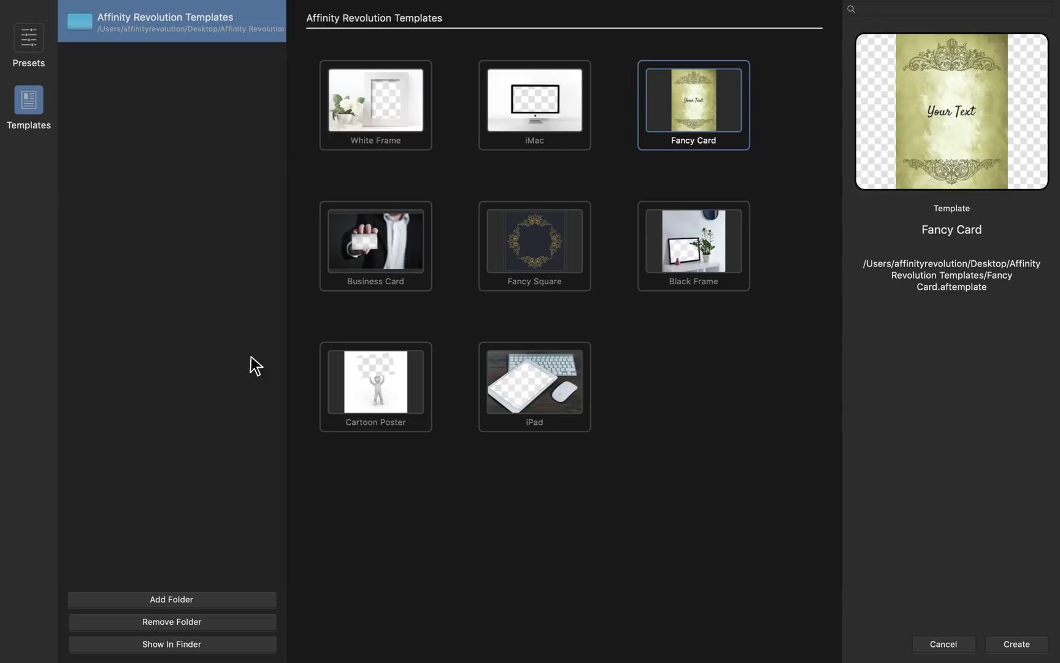
Add the My Templates folder to Affinity Photo's template folders
{"action": "left_click", "coordinate": [249, 600]}
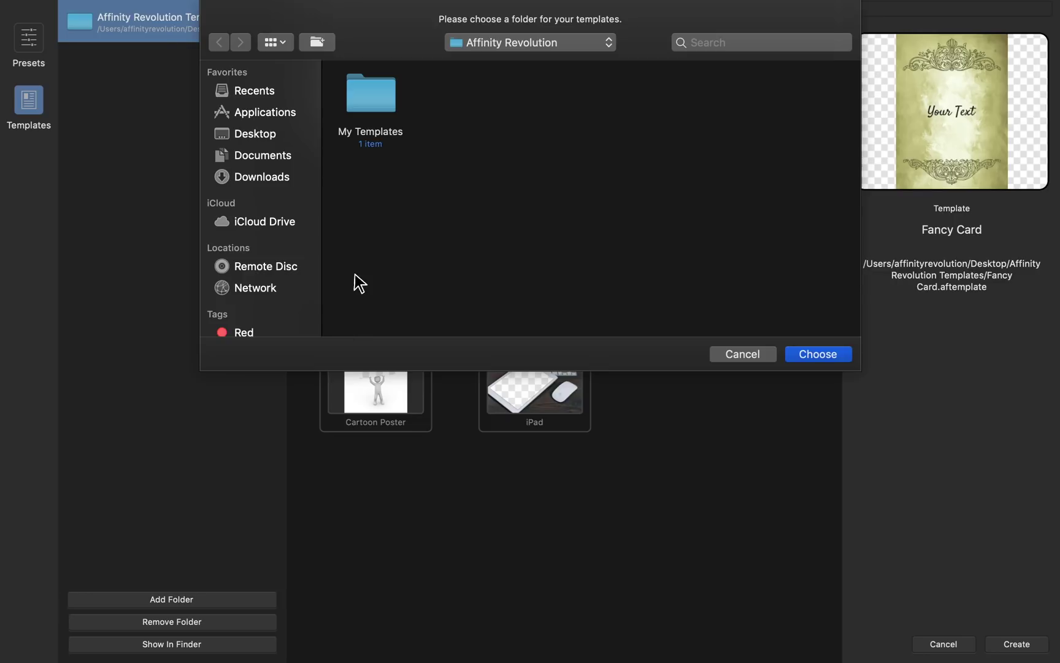
{"action": "left_click", "coordinate": [373, 99]}
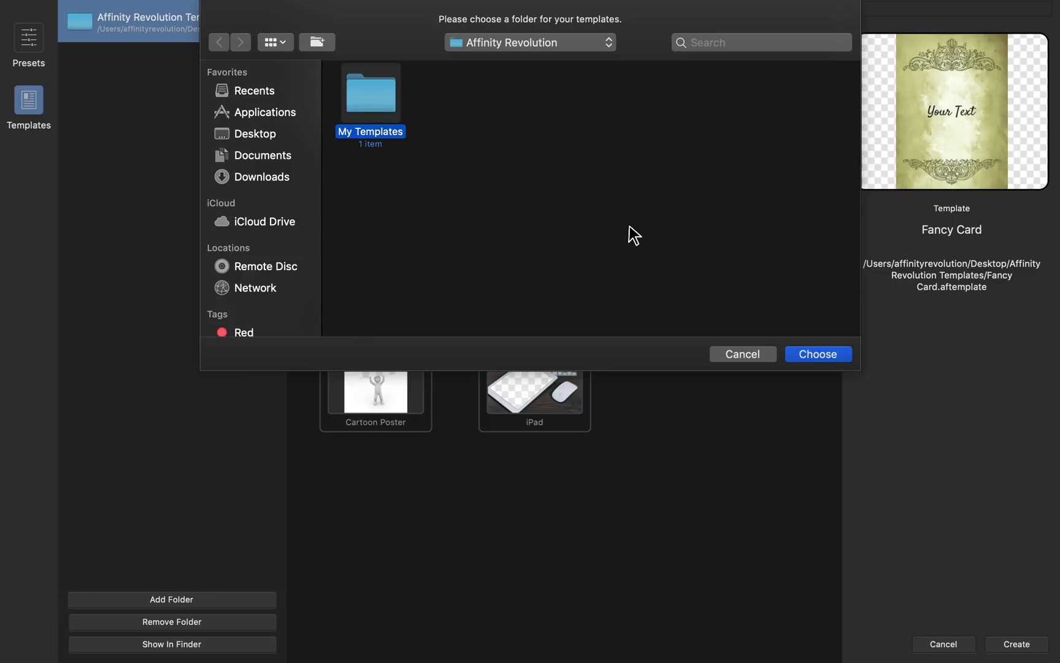
{"action": "left_click", "coordinate": [807, 355]}
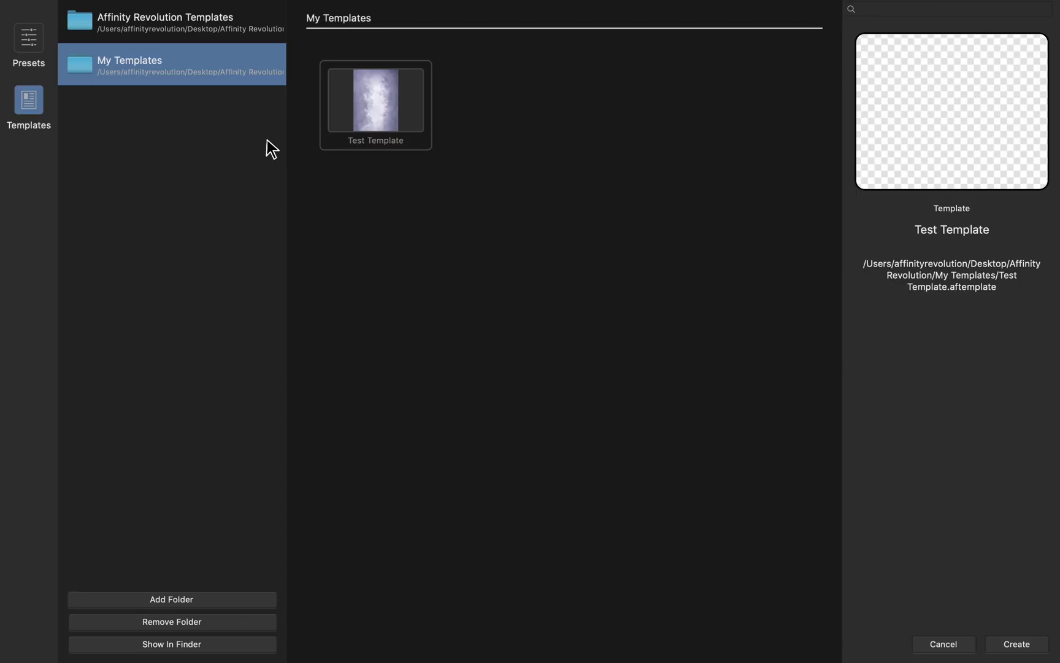
Show the Affinity Revolution Templates folder and pick the iMac template
{"action": "left_click", "coordinate": [227, 28]}
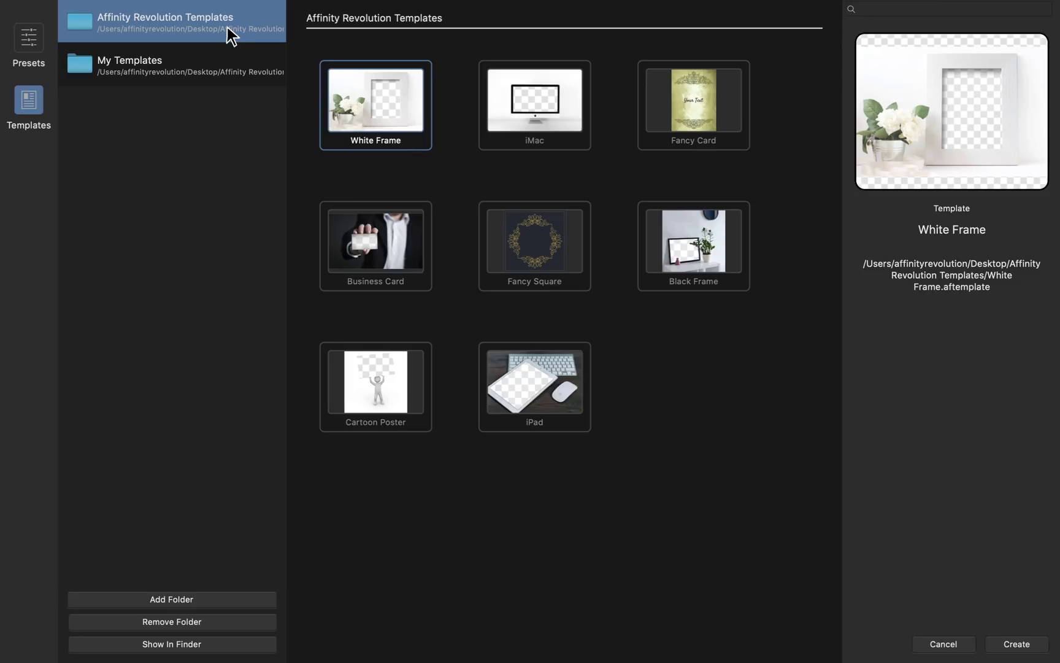
{"action": "left_click", "coordinate": [519, 106]}
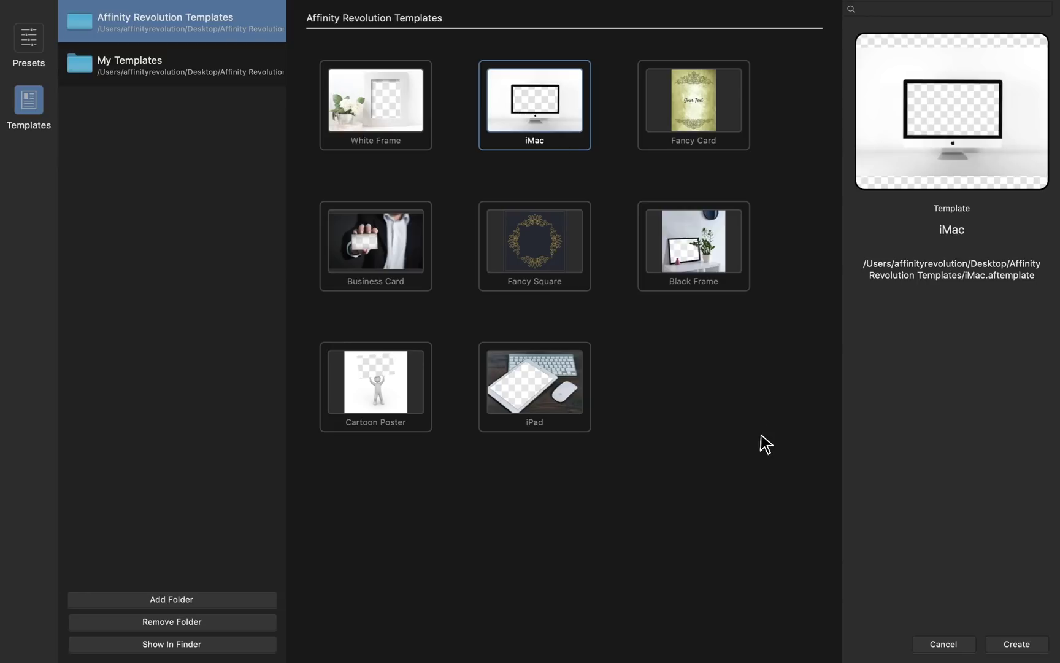
Create an iMac mockup document and place the red-sweater portrait photo
{"action": "left_click", "coordinate": [1001, 641]}
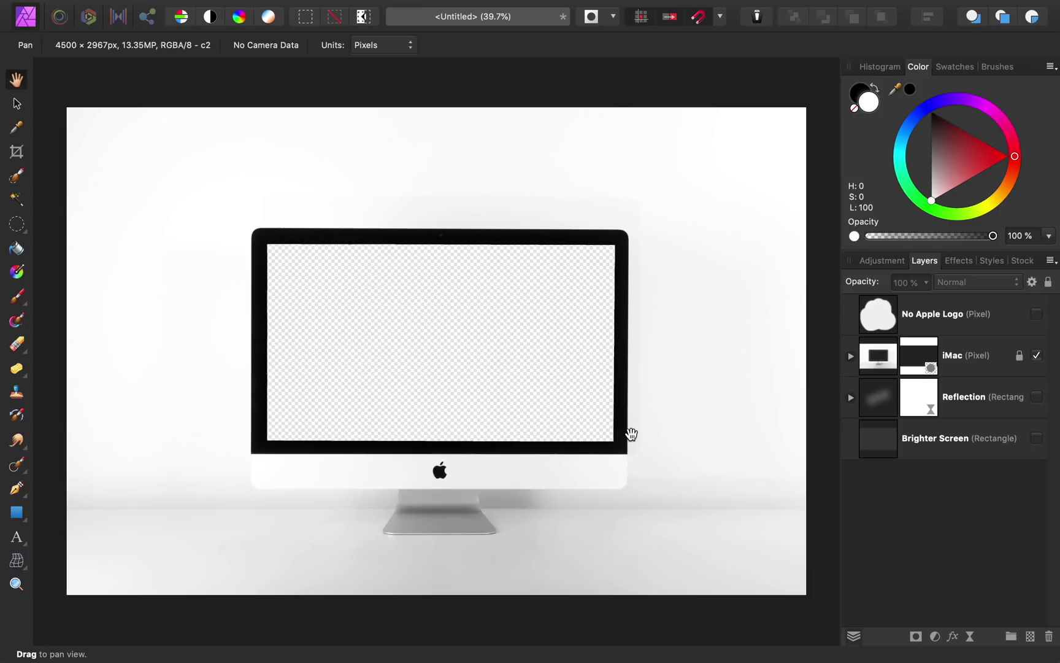
{"action": "left_click", "coordinate": [161, 9]}
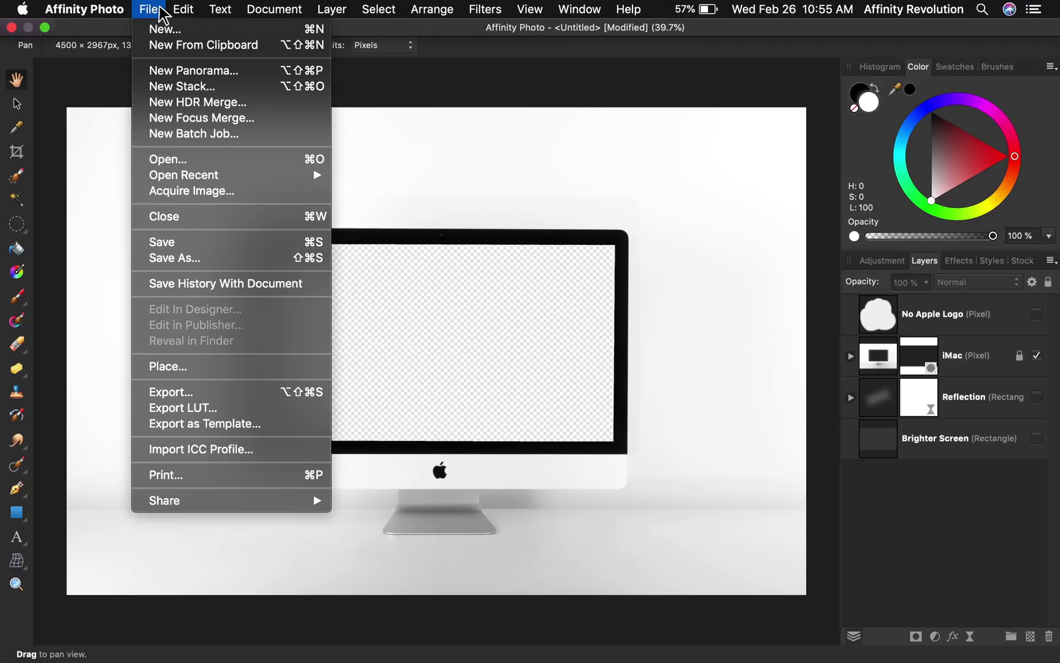
{"action": "left_click", "coordinate": [222, 367]}
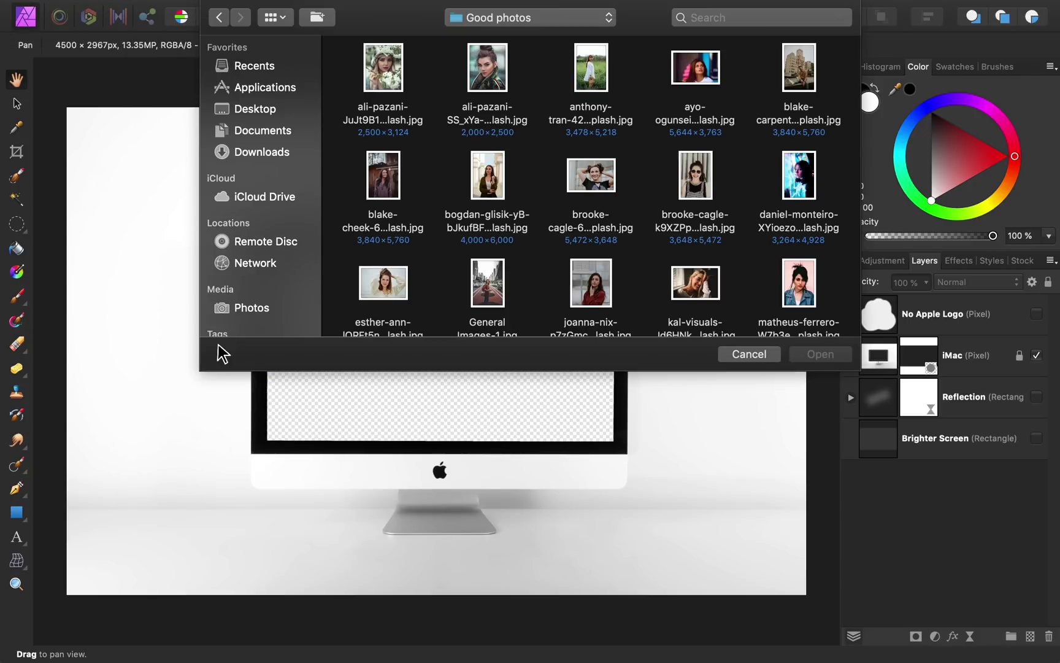
{"action": "scroll", "coordinate": [419, 288], "scroll_direction": "down", "scroll_amount": 3}
{"action": "left_click", "coordinate": [696, 261]}
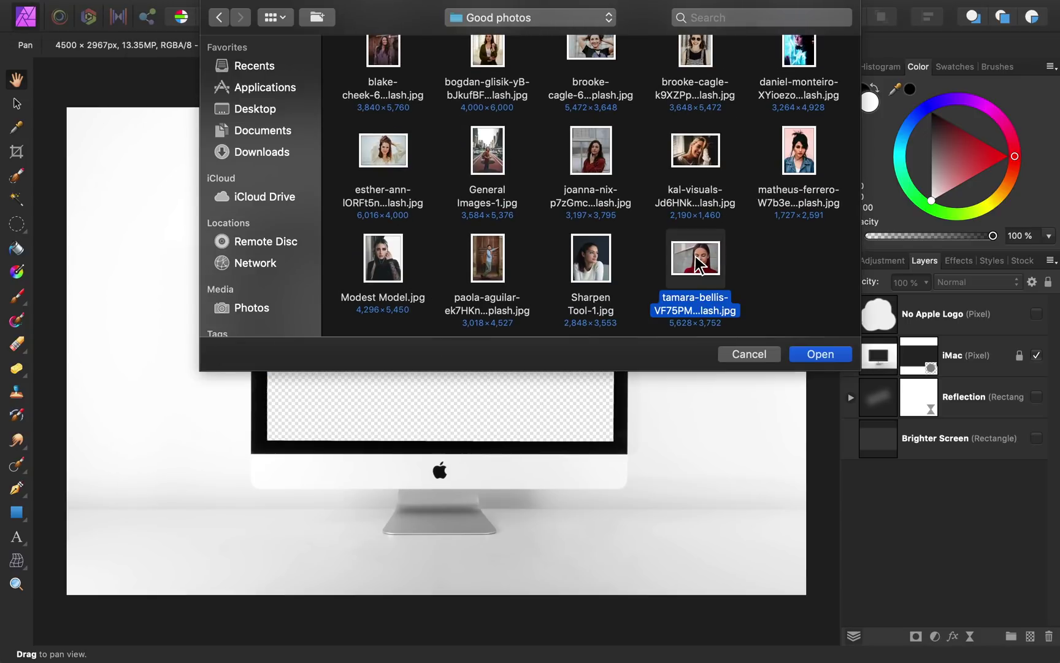
{"action": "left_click", "coordinate": [814, 354]}
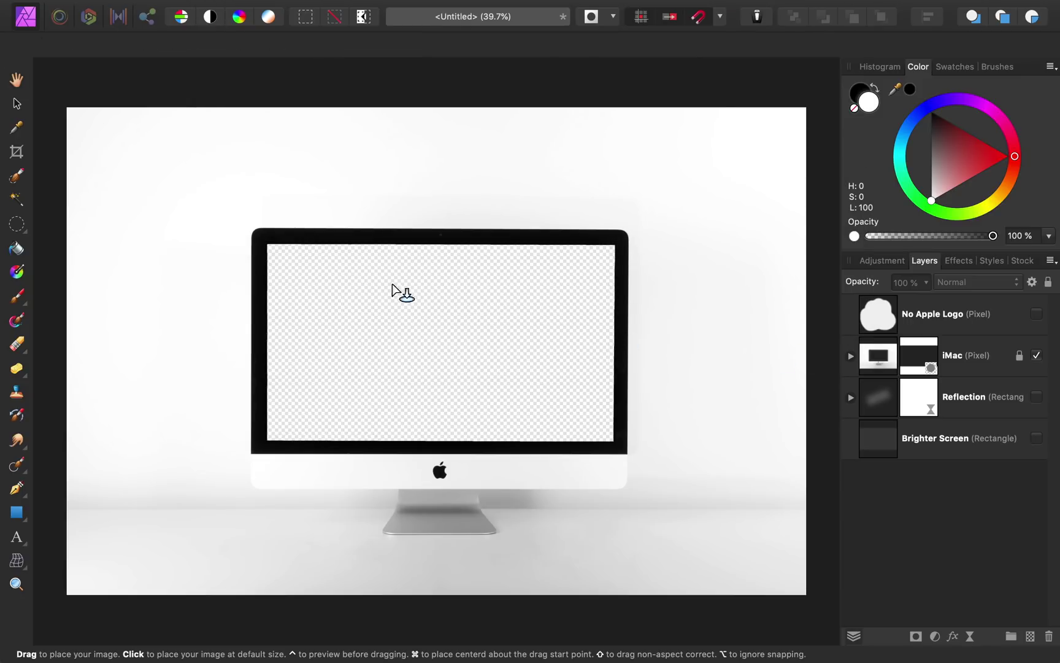
Fit the portrait over the iMac screen and move its layer below Brighter Screen
{"action": "left_click_drag", "start_coordinate": [261, 238], "coordinate": [623, 466]}
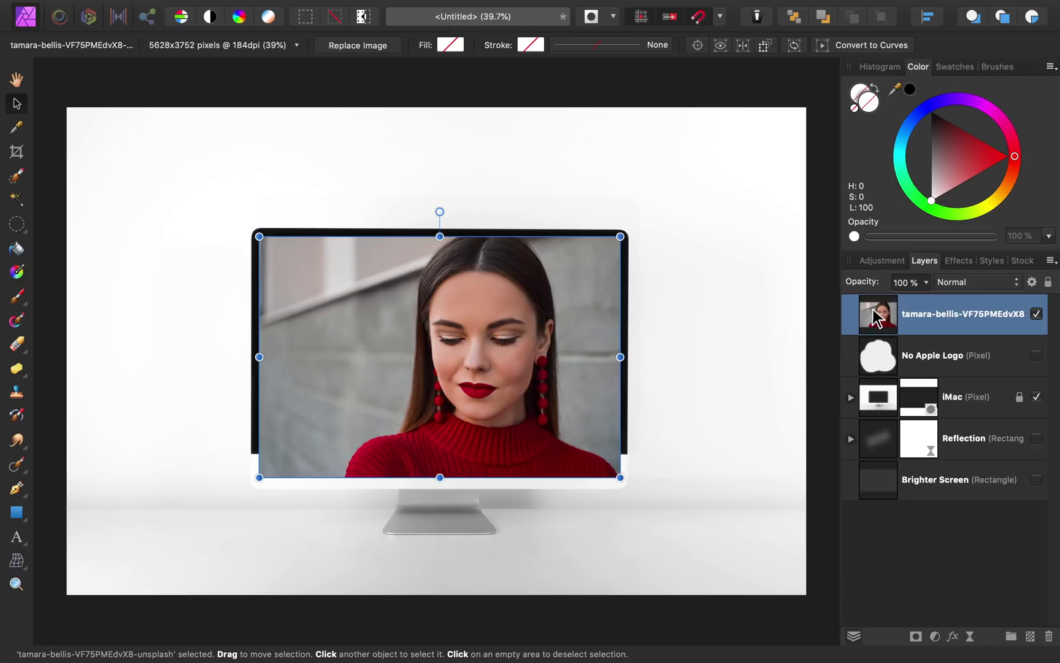
{"action": "left_click_drag", "start_coordinate": [878, 319], "coordinate": [854, 497]}
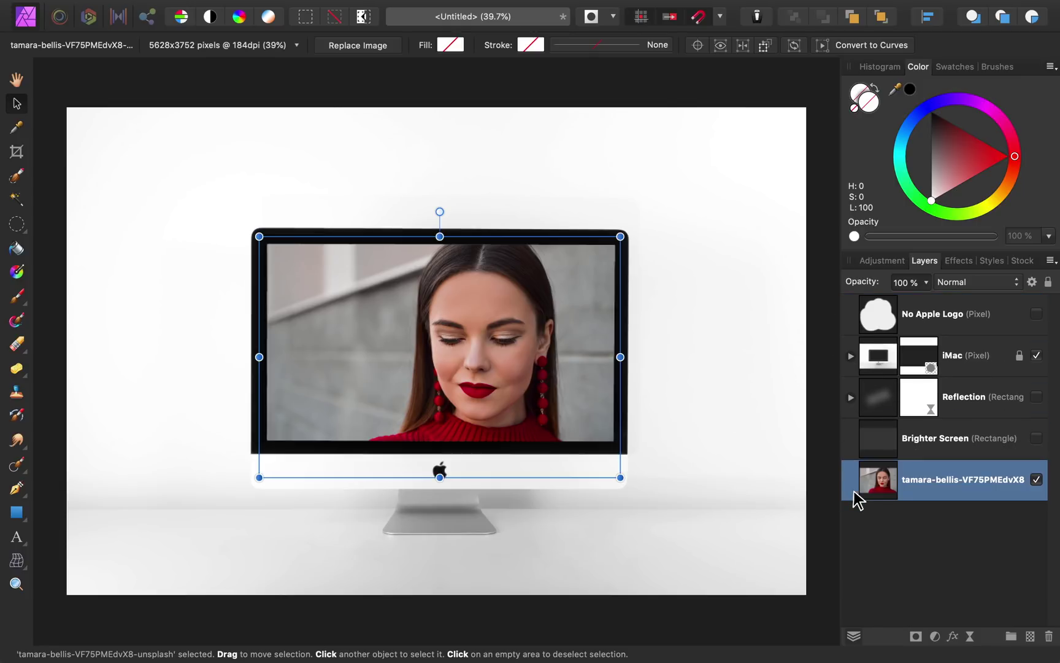
{"action": "left_click", "coordinate": [857, 518]}
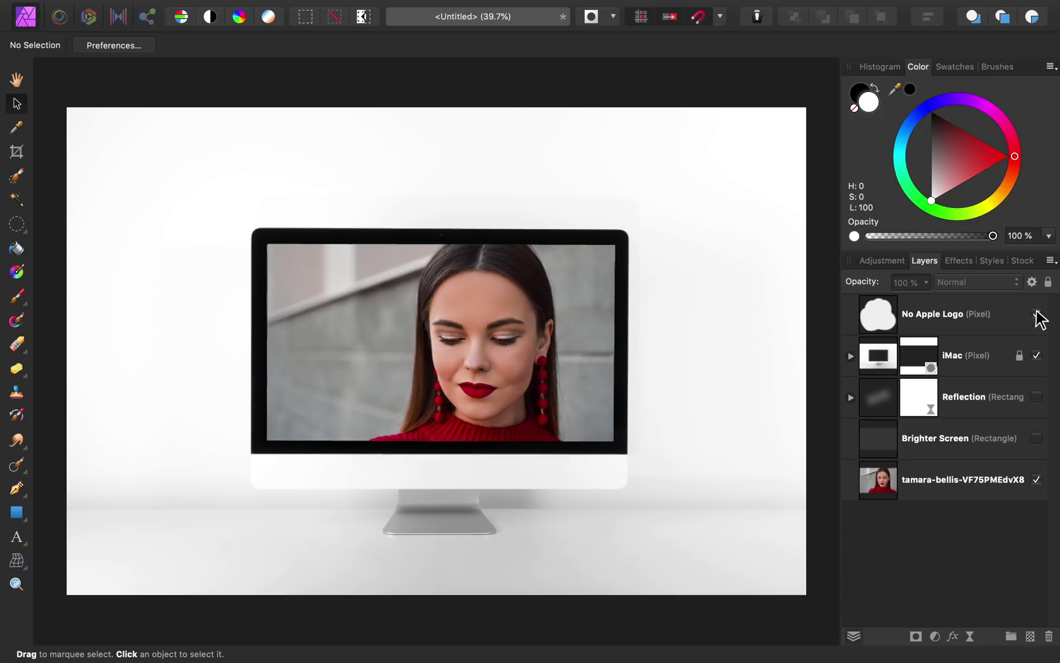
Show the Reflection and Brighter Screen layers and set Reflection opacity to 10 %
{"action": "left_click", "coordinate": [1037, 397]}
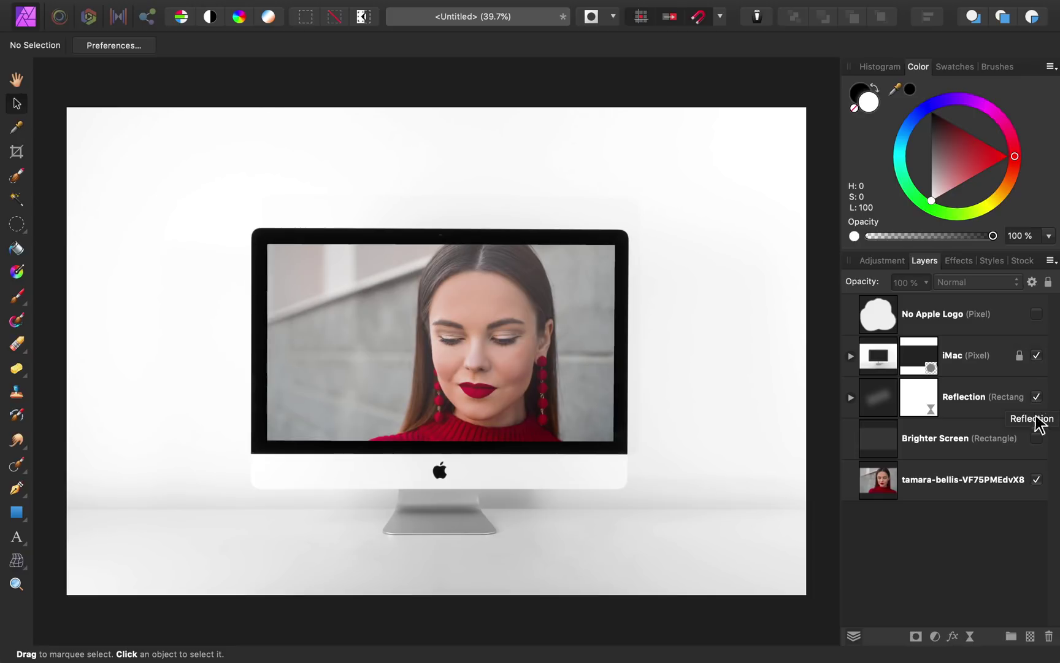
{"action": "left_click", "coordinate": [1037, 438]}
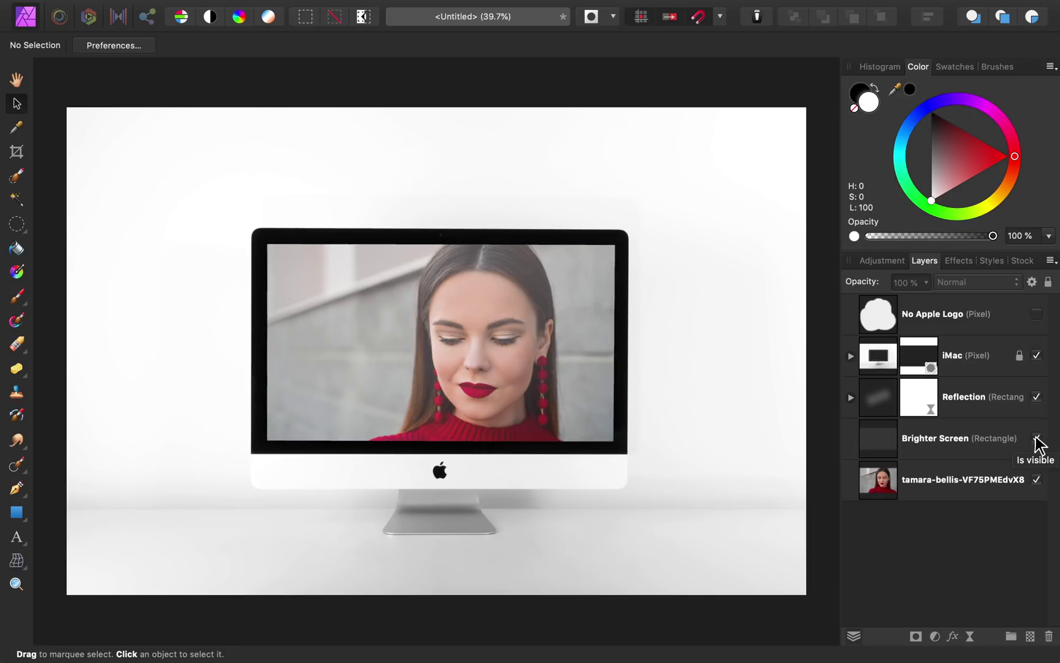
{"action": "left_click", "coordinate": [960, 408]}
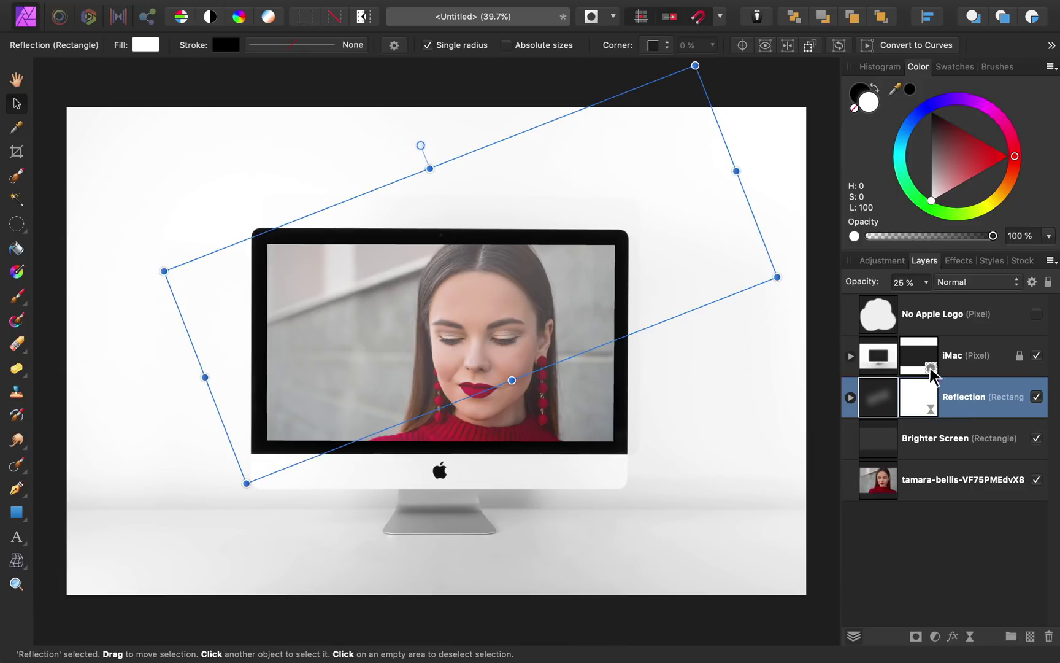
{"action": "left_click", "coordinate": [903, 281]}
{"action": "type", "text": "10"}
{"action": "key", "text": "Return"}
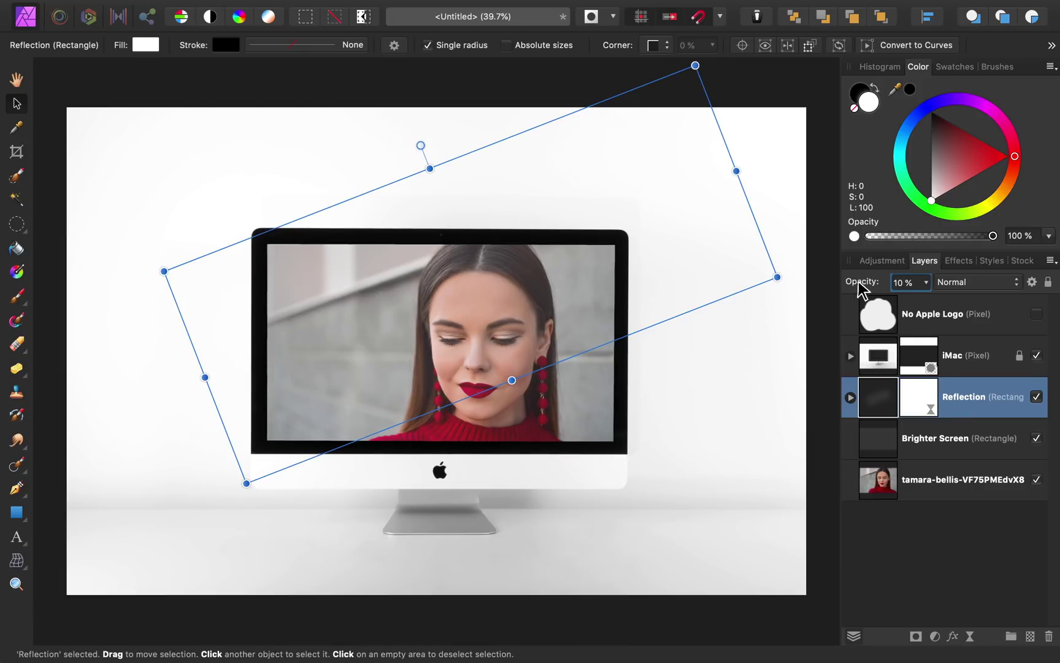
{"action": "left_click", "coordinate": [866, 514]}
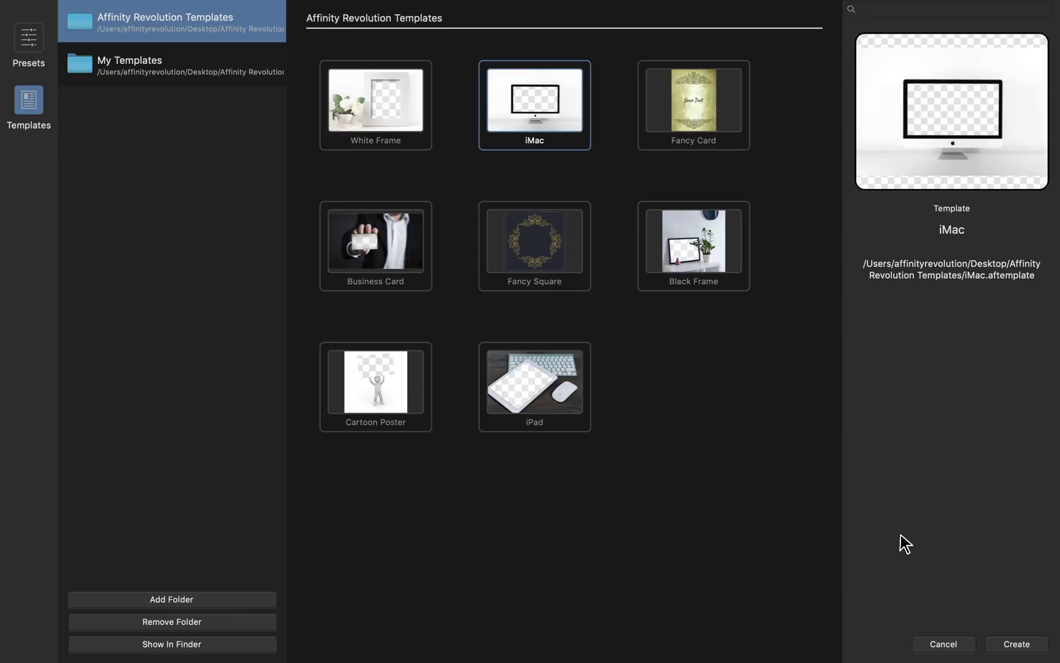
Create a new document from the iPad template and select its Your Photo layer
{"action": "left_click", "coordinate": [580, 408]}
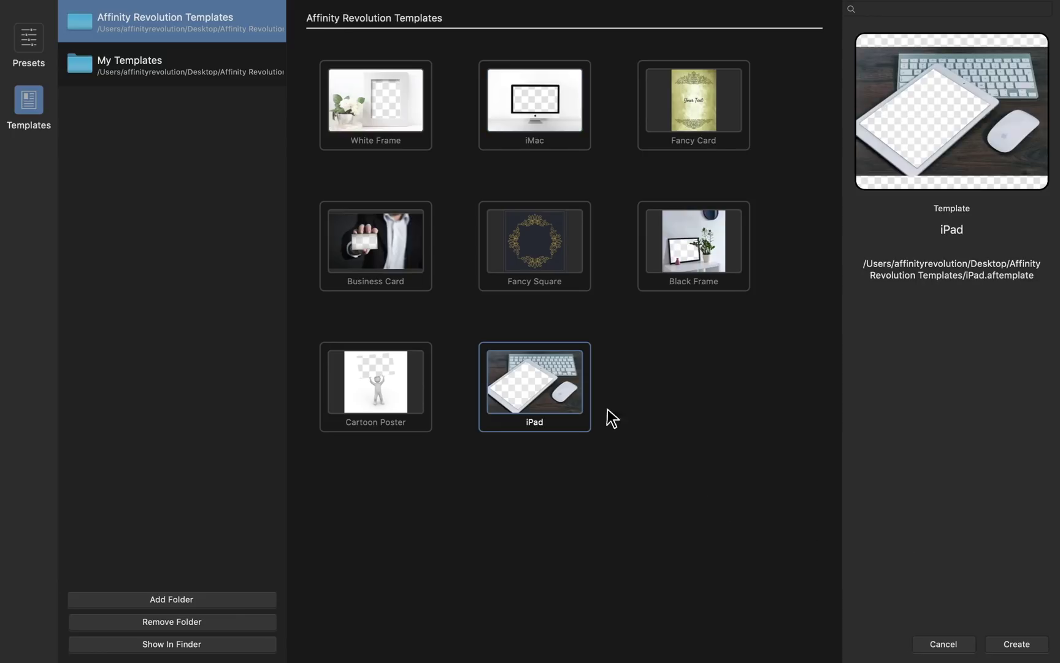
{"action": "left_click", "coordinate": [1013, 644]}
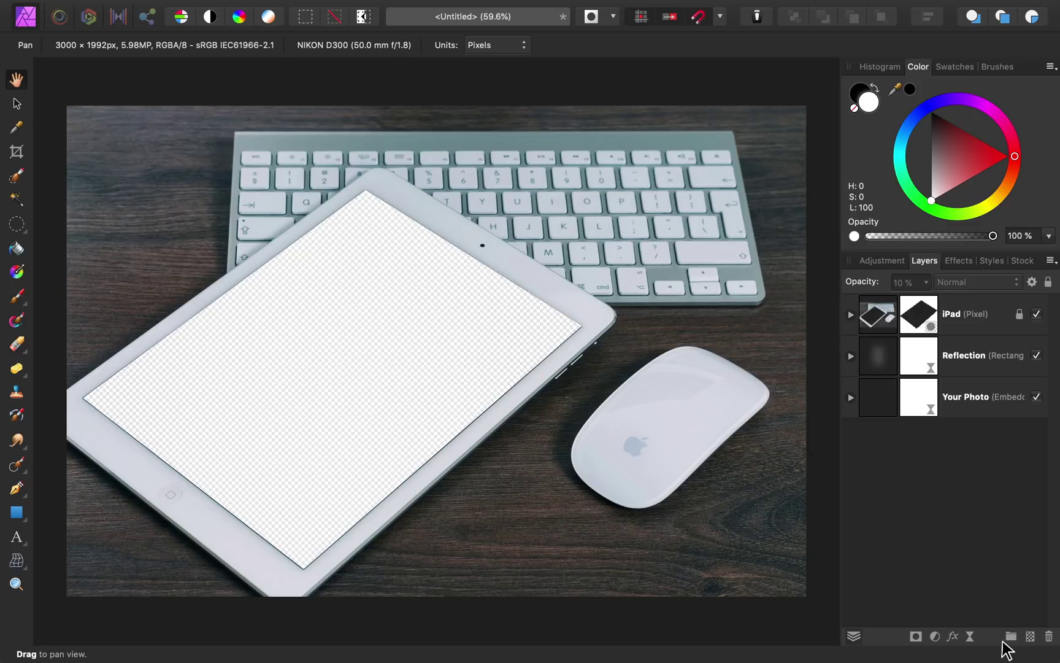
{"action": "left_click", "coordinate": [948, 405]}
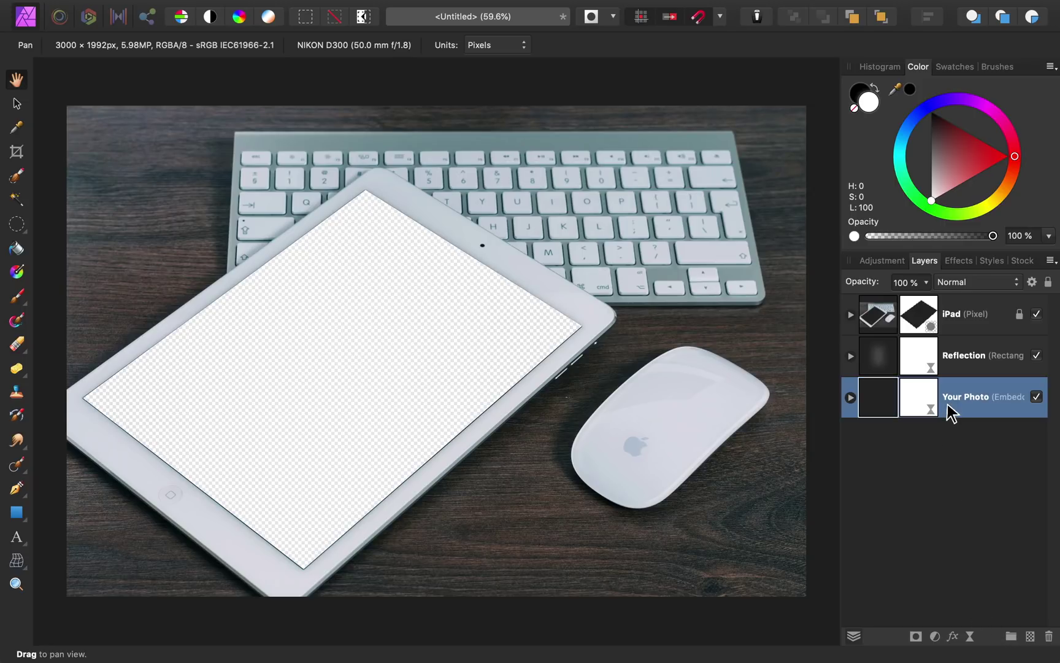
Open the embedded Your Photo document and place the red-sweater portrait across its whole canvas
{"action": "double_click", "coordinate": [879, 405]}
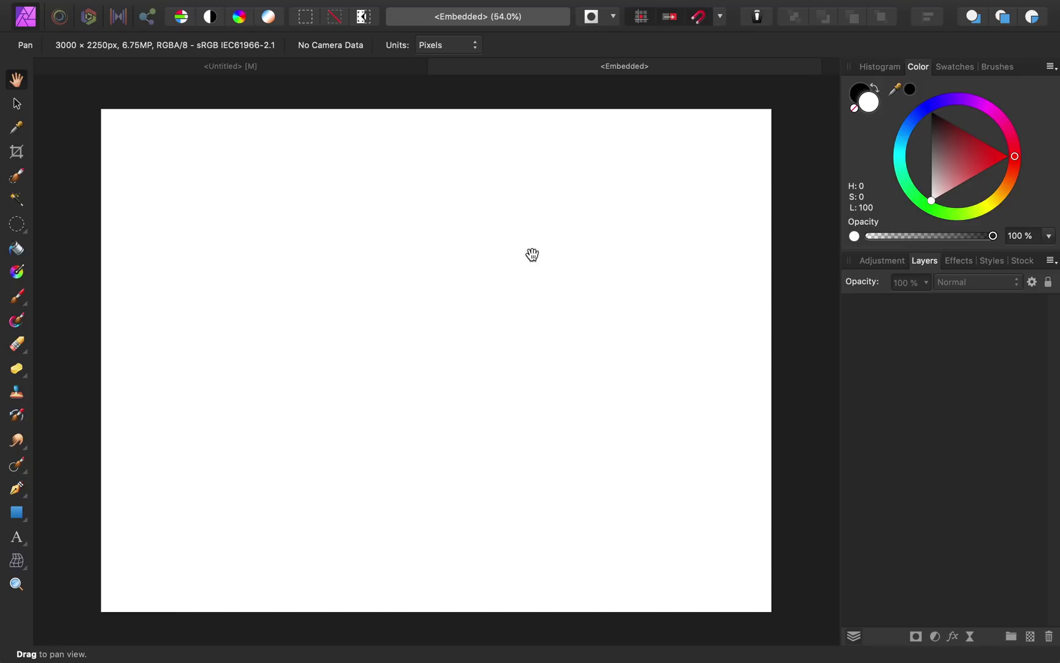
{"action": "left_click", "coordinate": [150, 9]}
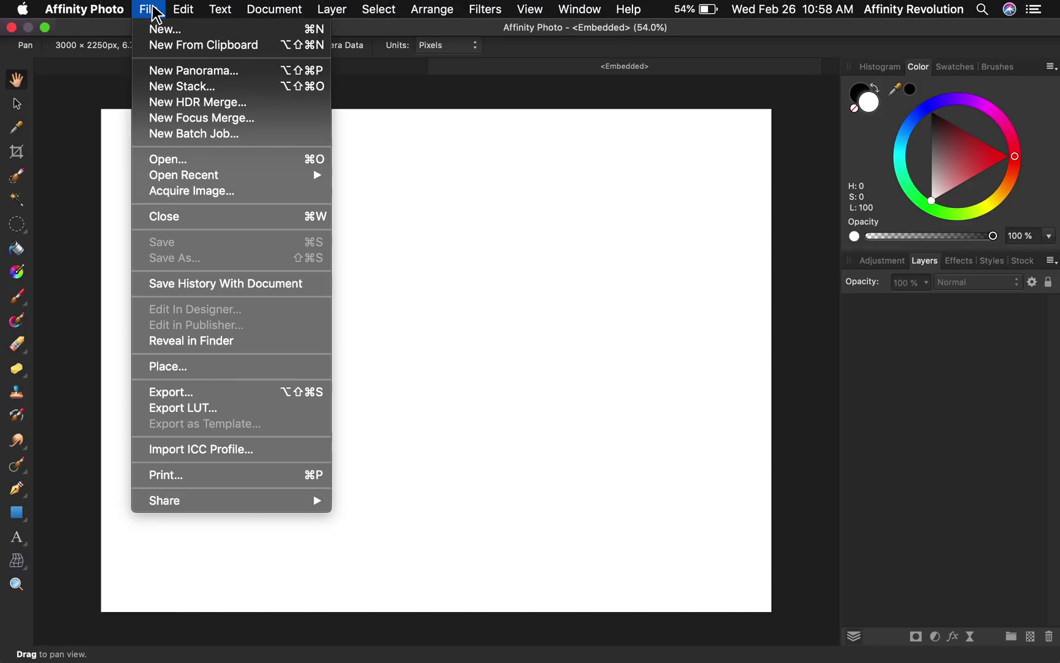
{"action": "left_click", "coordinate": [213, 366]}
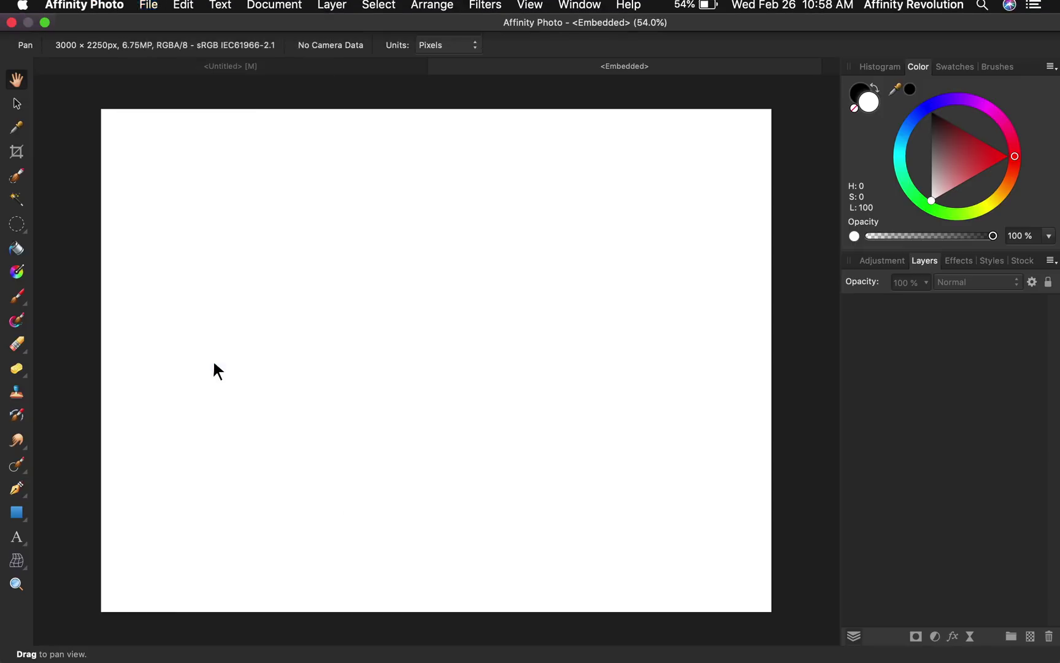
{"action": "scroll", "coordinate": [526, 307], "scroll_direction": "down", "scroll_amount": 3}
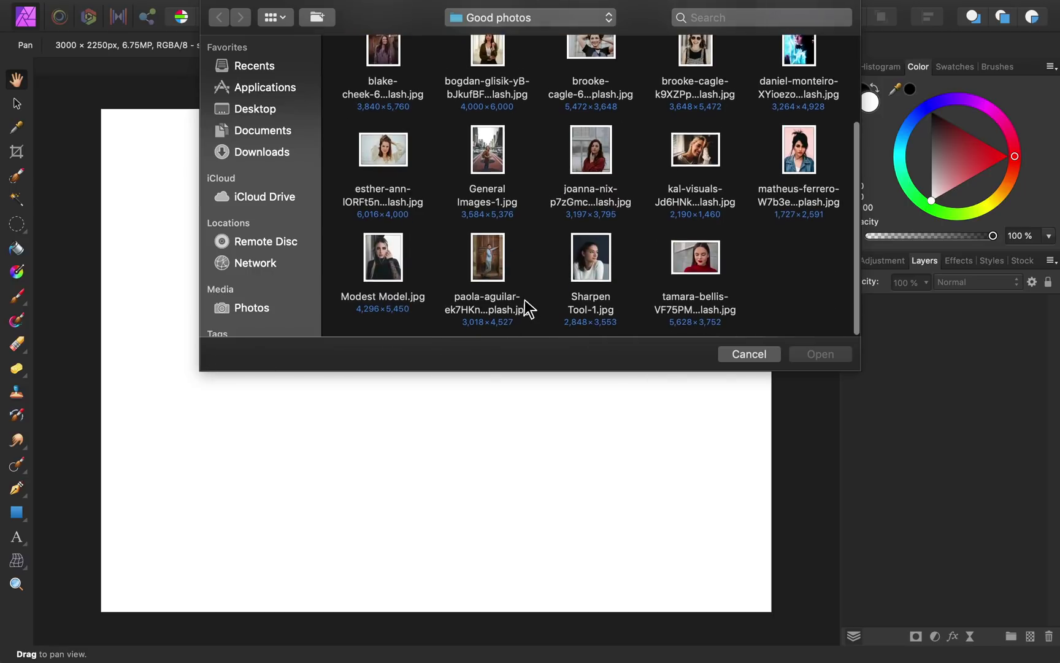
{"action": "left_click", "coordinate": [691, 273]}
{"action": "left_click", "coordinate": [818, 355]}
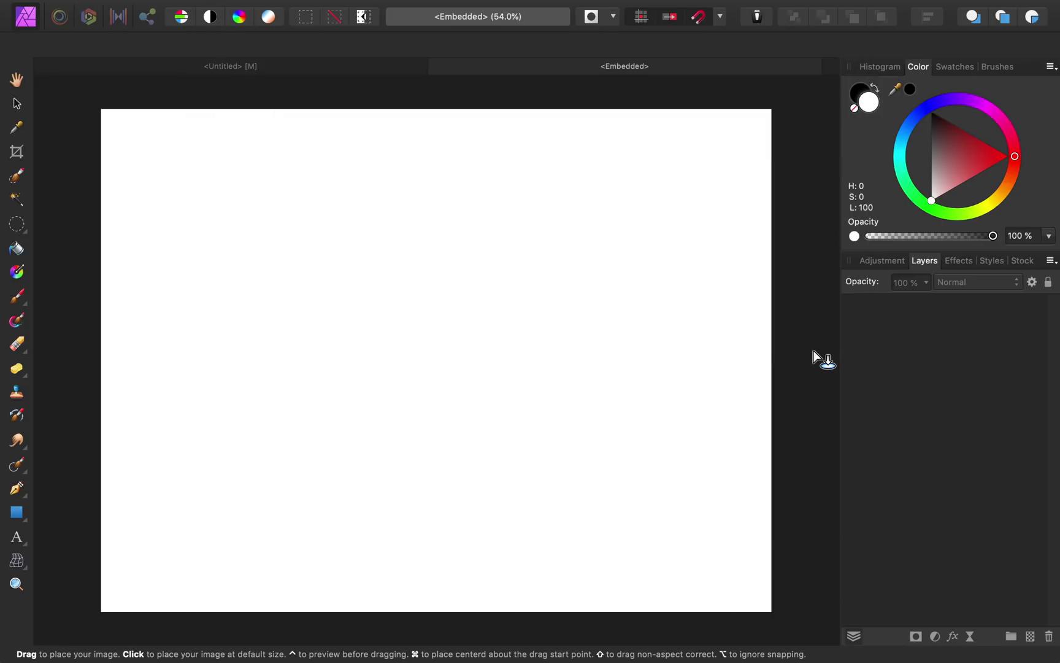
{"action": "left_click_drag", "start_coordinate": [52, 89], "coordinate": [787, 605]}
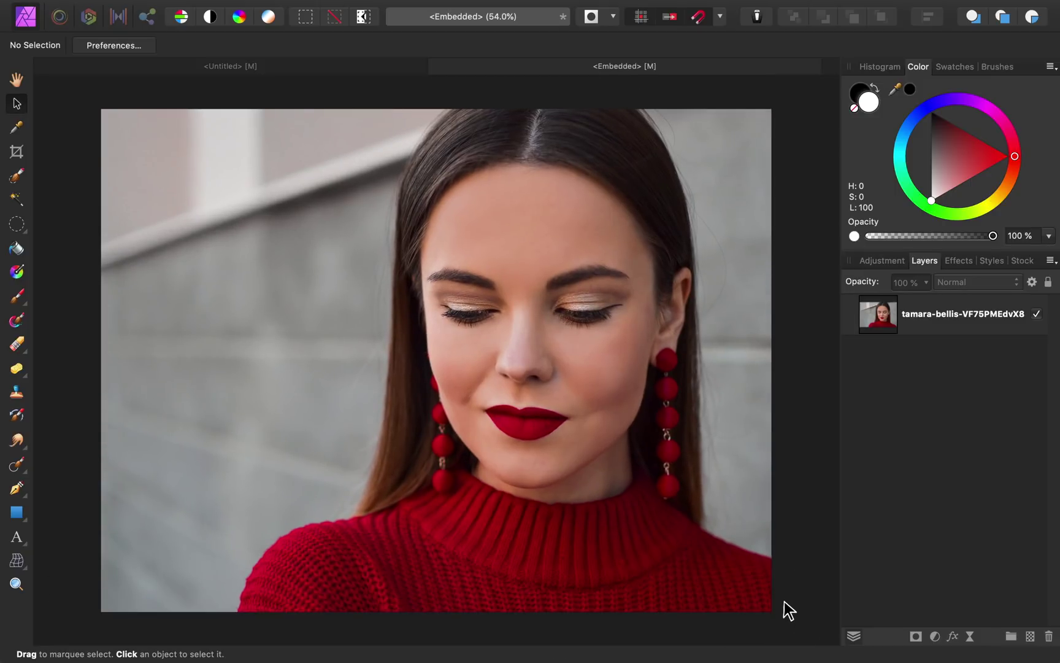
Enlarge the portrait and shift it left so the face fills more of the iPad screen
{"action": "left_click", "coordinate": [331, 67]}
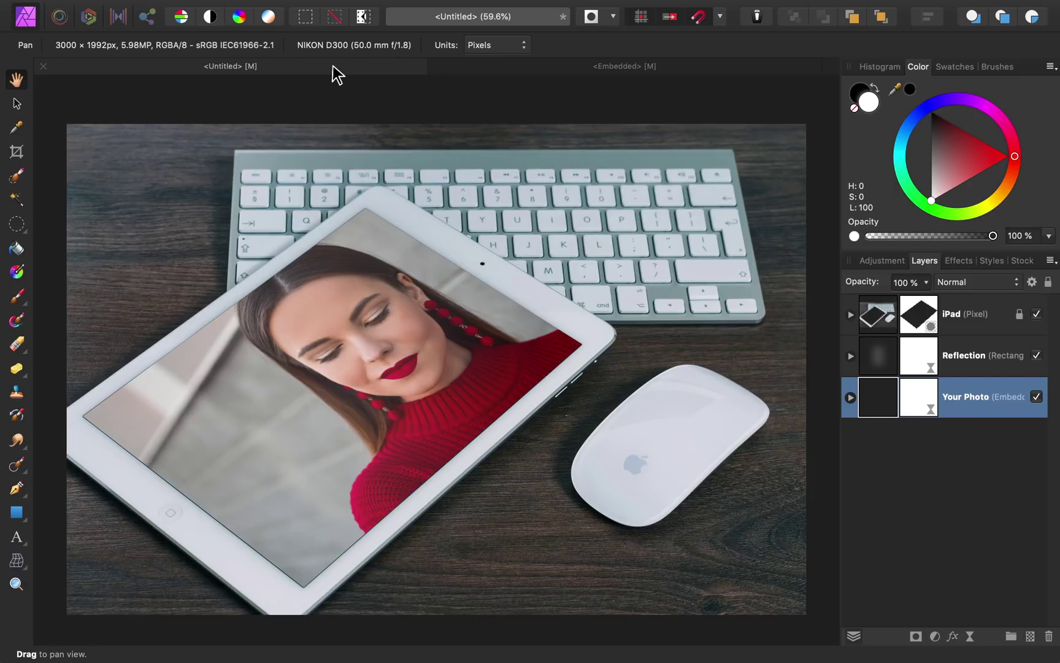
{"action": "left_click", "coordinate": [480, 68]}
{"action": "scroll", "coordinate": [428, 185], "scroll_direction": "down", "scroll_amount": 5}
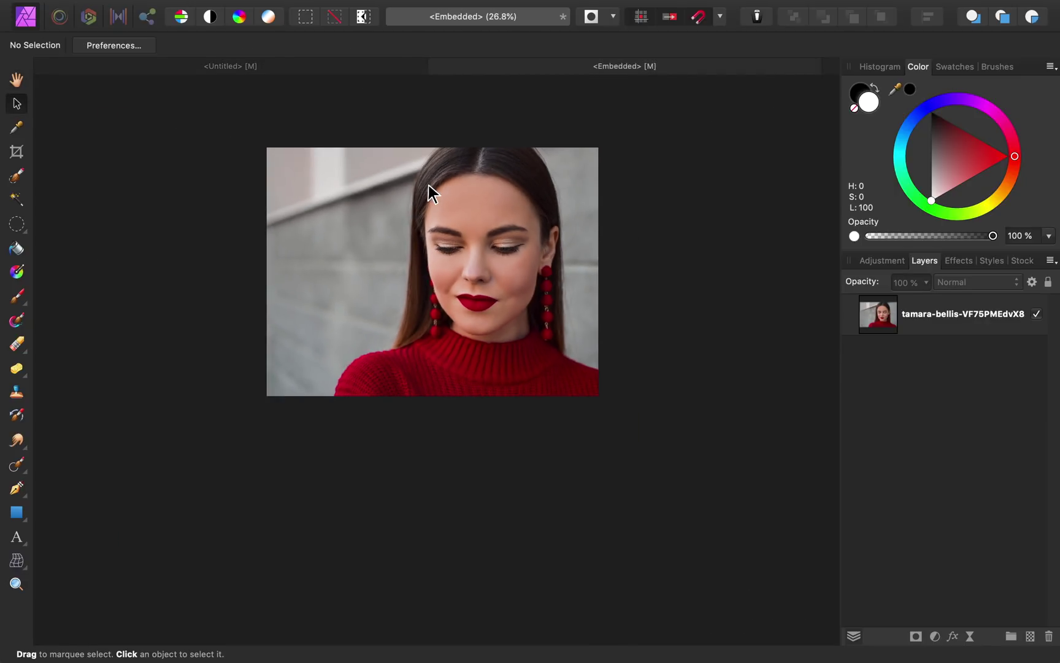
{"action": "left_click", "coordinate": [428, 185]}
{"action": "left_click_drag", "start_coordinate": [242, 395], "coordinate": [153, 459]}
{"action": "left_click_drag", "start_coordinate": [345, 327], "coordinate": [316, 335]}
{"action": "left_click", "coordinate": [287, 67]}
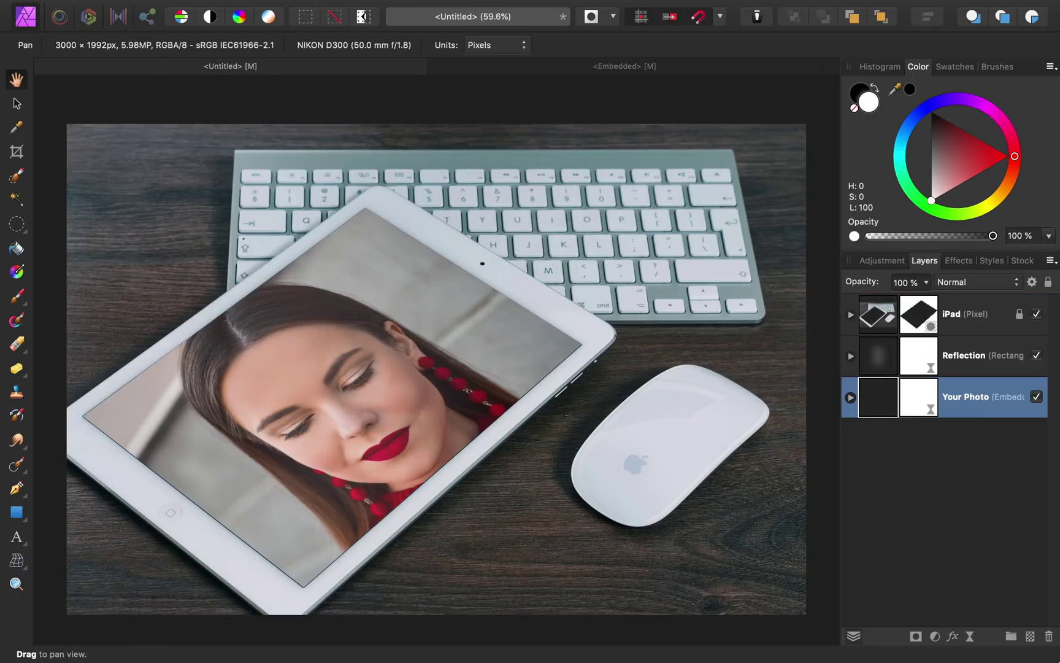